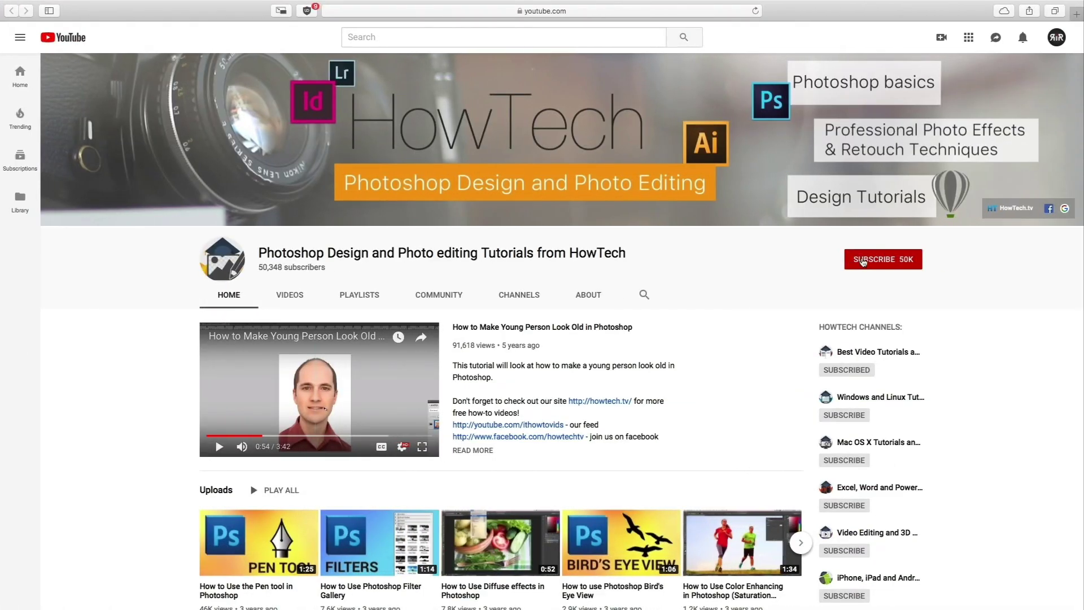
Subscribe to the HowTech Photoshop tutorials channel on YouTube.
{"action": "left_click", "coordinate": [862, 262]}
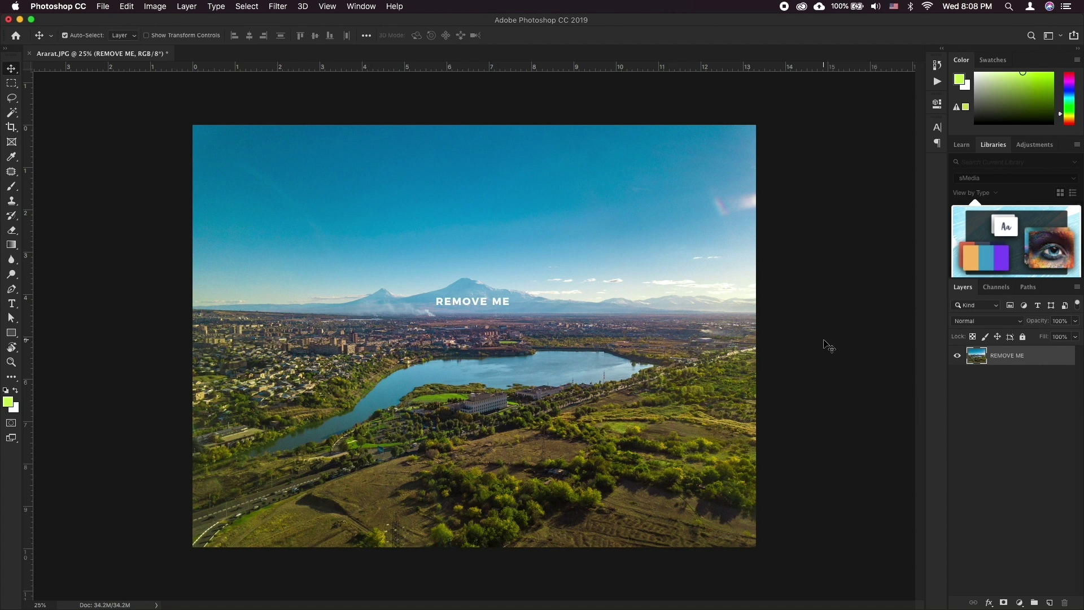
Zoom in and draw a rectangular marquee around the 'REMOVE ME' text.
{"action": "scroll", "coordinate": [469, 302], "scroll_direction": "up", "scroll_amount": 5}
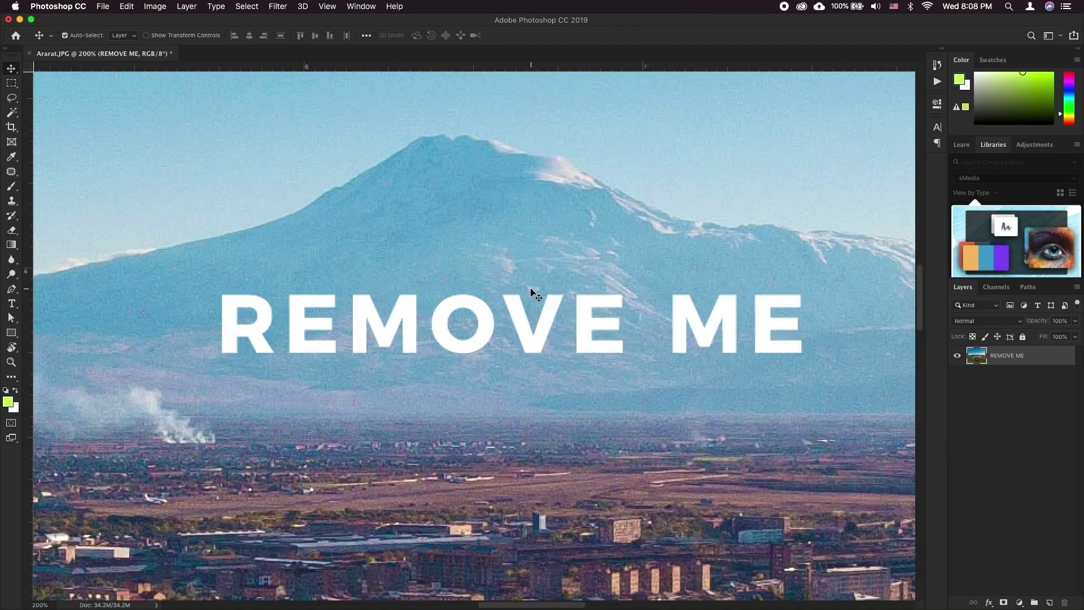
{"action": "left_click", "coordinate": [11, 83]}
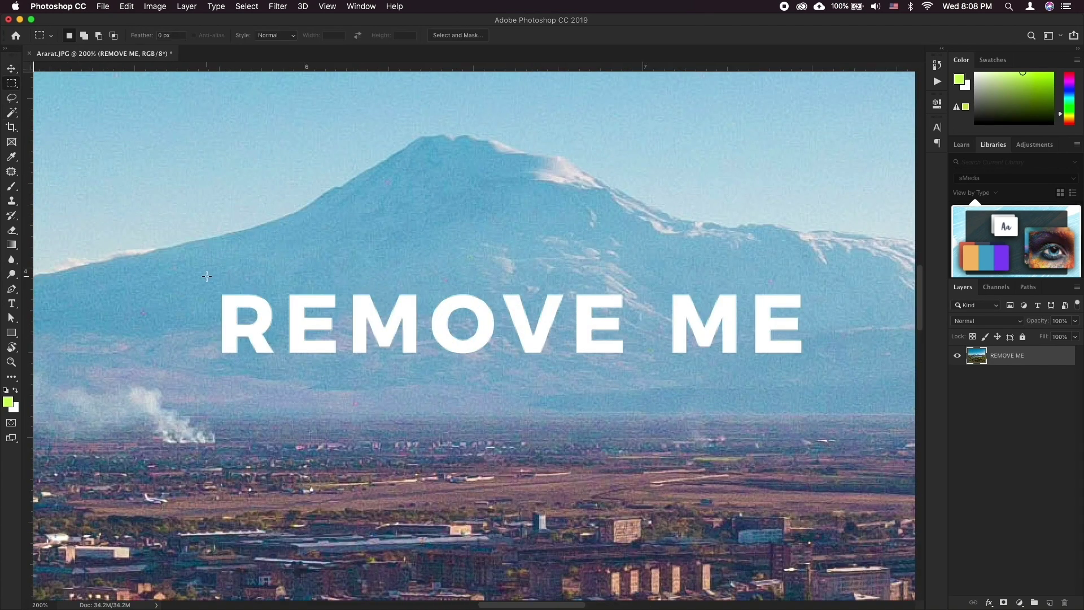
{"action": "left_click_drag", "start_coordinate": [207, 276], "coordinate": [826, 376]}
{"action": "left_click", "coordinate": [127, 6]}
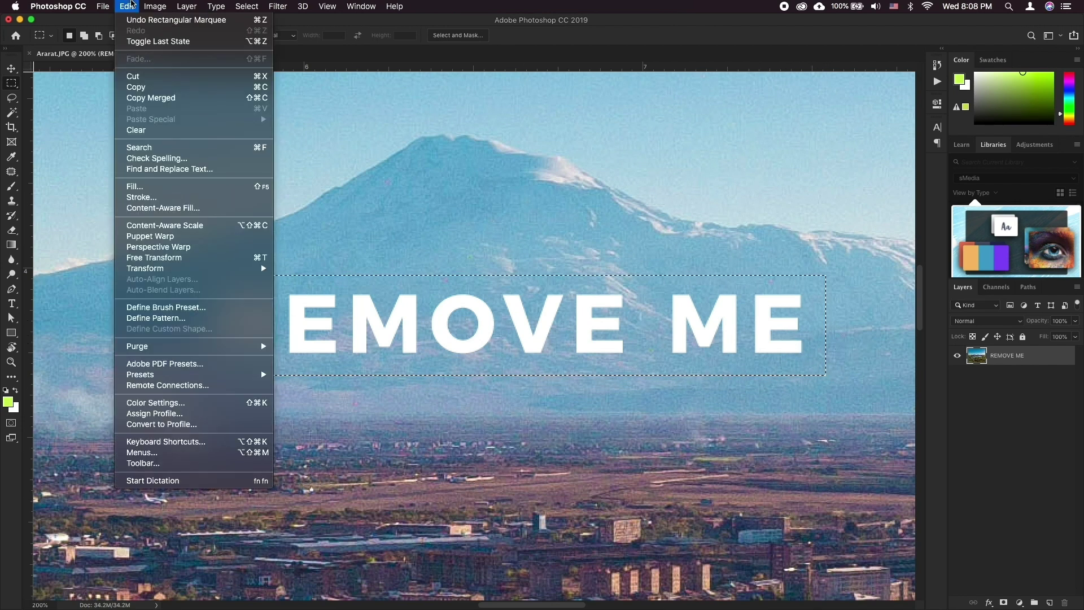
Choose Edit > Content-Aware Fill and zoom out so the whole text is visible.
{"action": "left_click", "coordinate": [197, 209]}
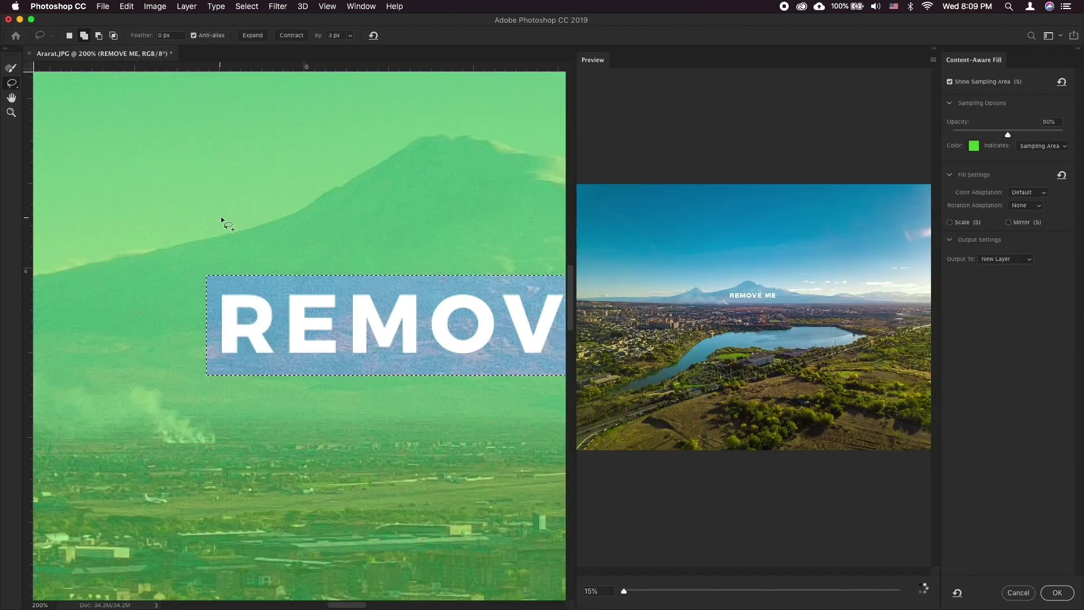
{"action": "scroll", "coordinate": [483, 373], "scroll_direction": "right", "scroll_amount": 5}
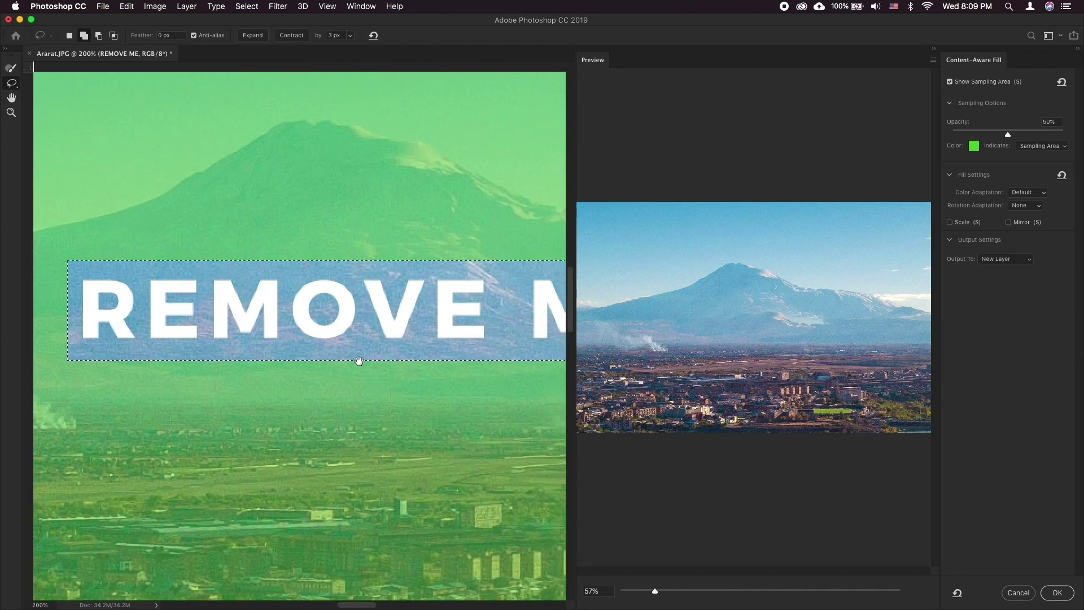
{"action": "key", "text": "super+minus"}
{"action": "scroll", "coordinate": [360, 352], "scroll_direction": "right", "scroll_amount": 3}
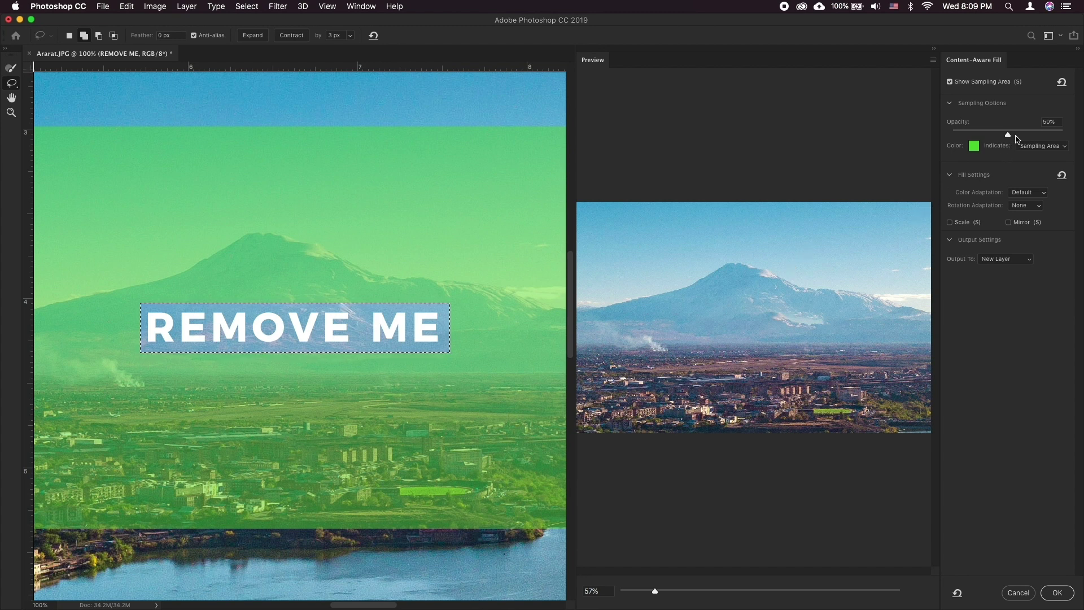
Set Color Adaptation to High, Rotation Adaptation to None, and keep Output To on New Layer.
{"action": "left_click", "coordinate": [1030, 193]}
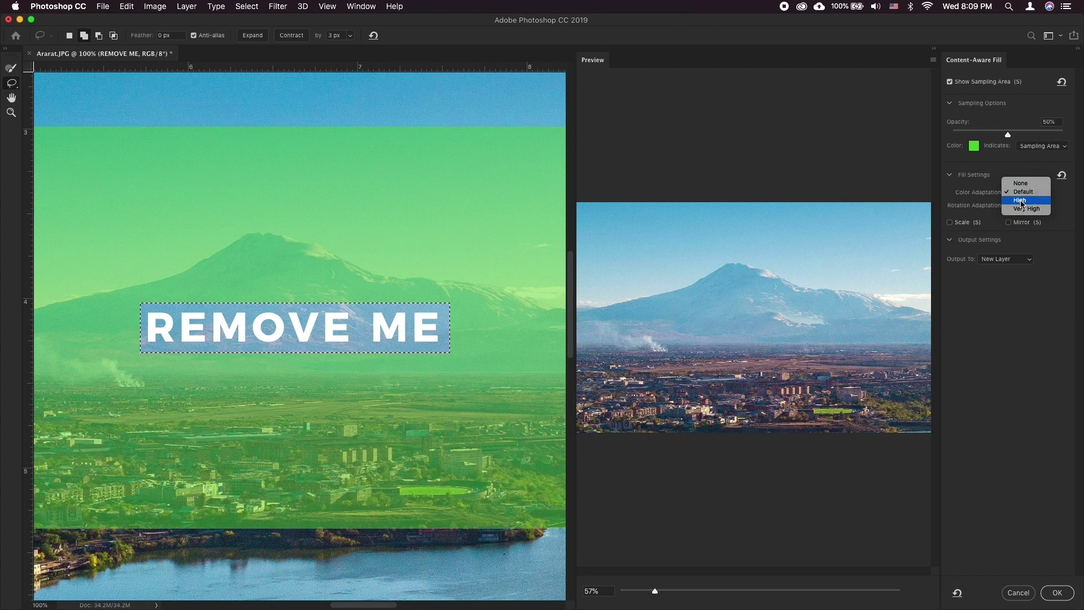
{"action": "left_click", "coordinate": [1021, 202]}
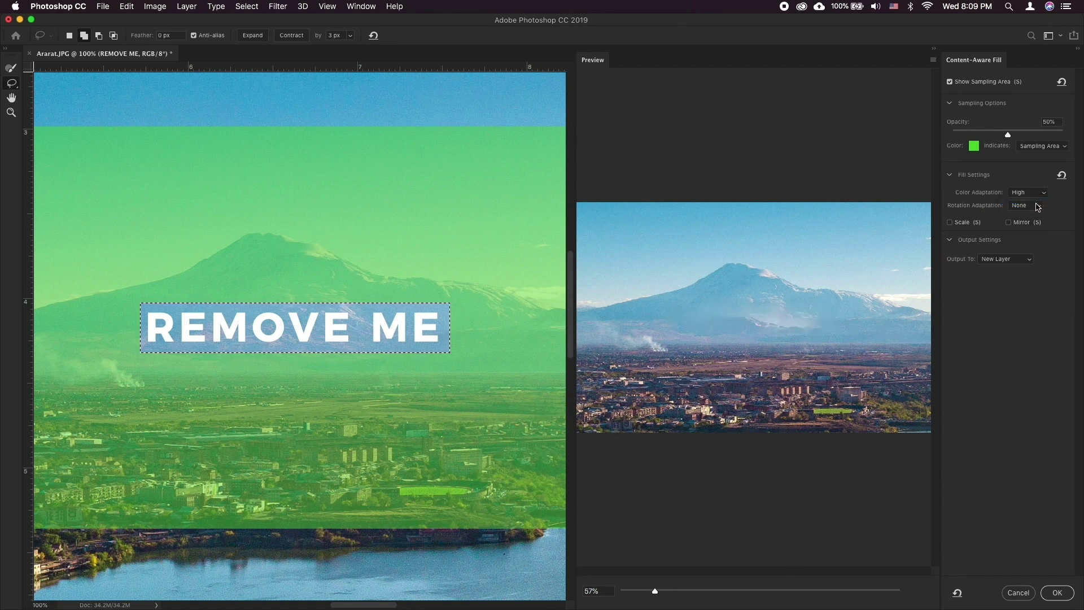
{"action": "left_click", "coordinate": [1037, 206]}
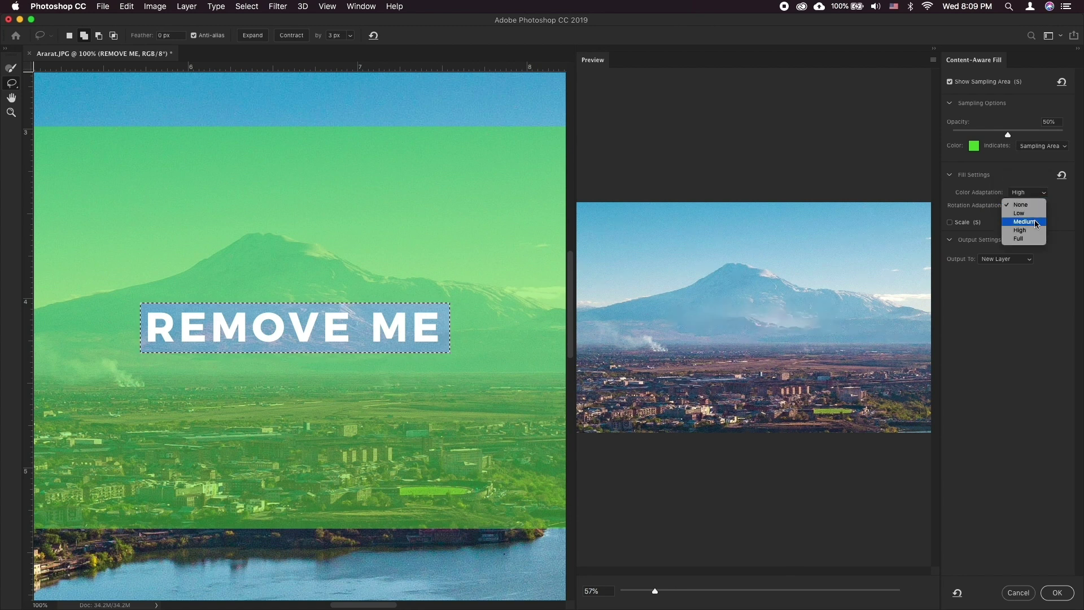
{"action": "left_click", "coordinate": [1025, 213]}
{"action": "left_click", "coordinate": [1027, 206]}
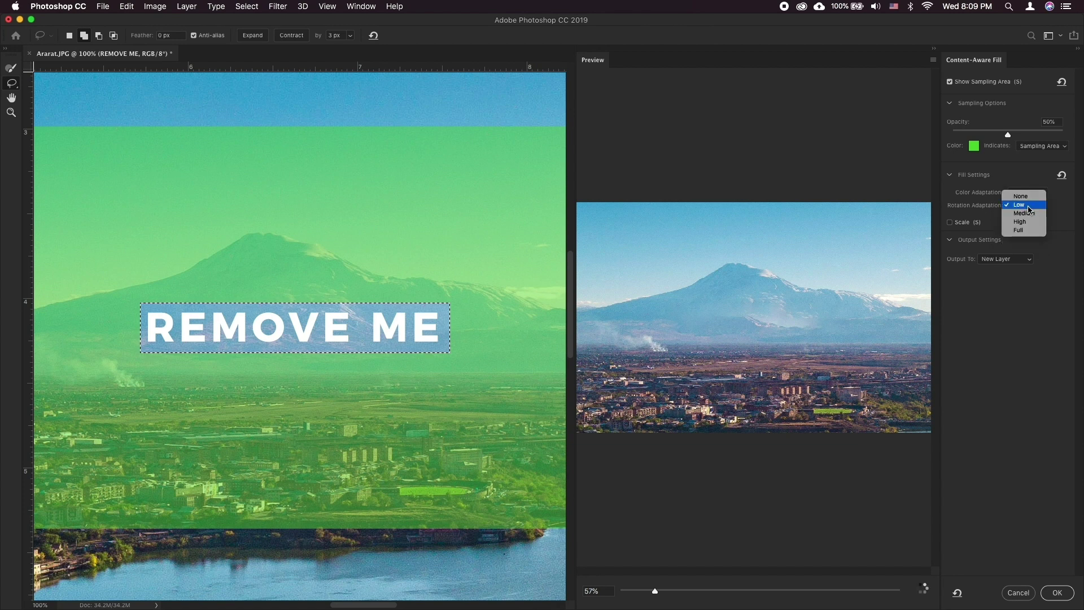
{"action": "left_click", "coordinate": [1029, 197]}
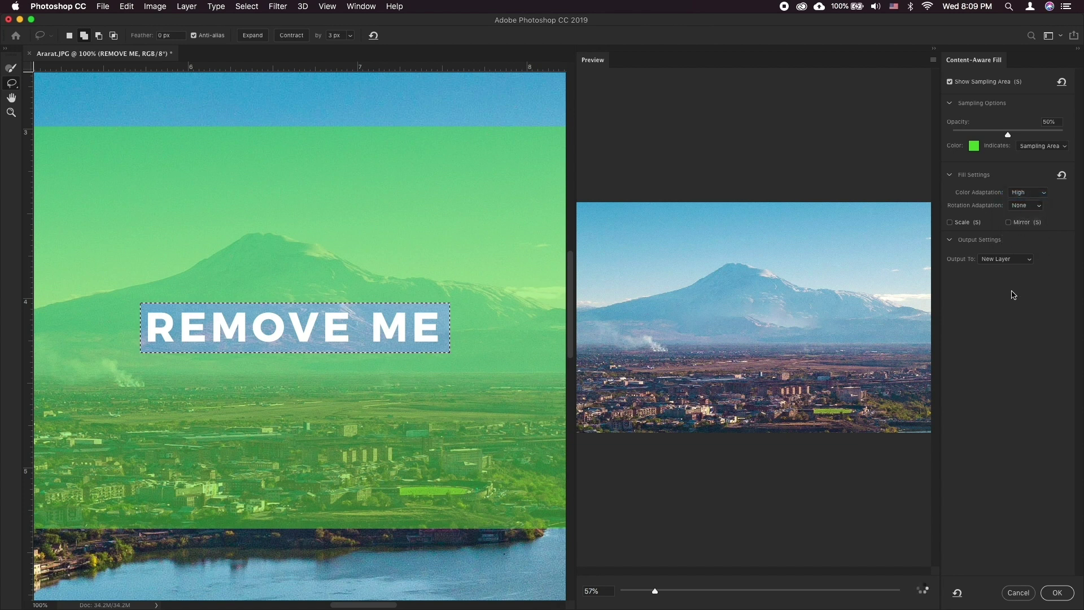
{"action": "left_click", "coordinate": [1013, 259]}
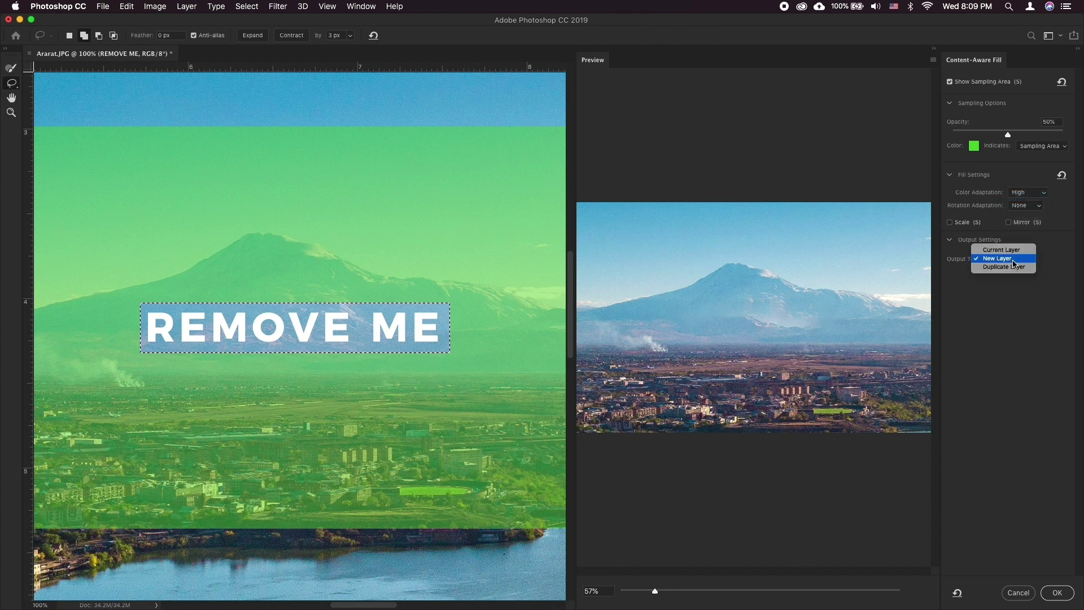
{"action": "left_click", "coordinate": [1014, 259]}
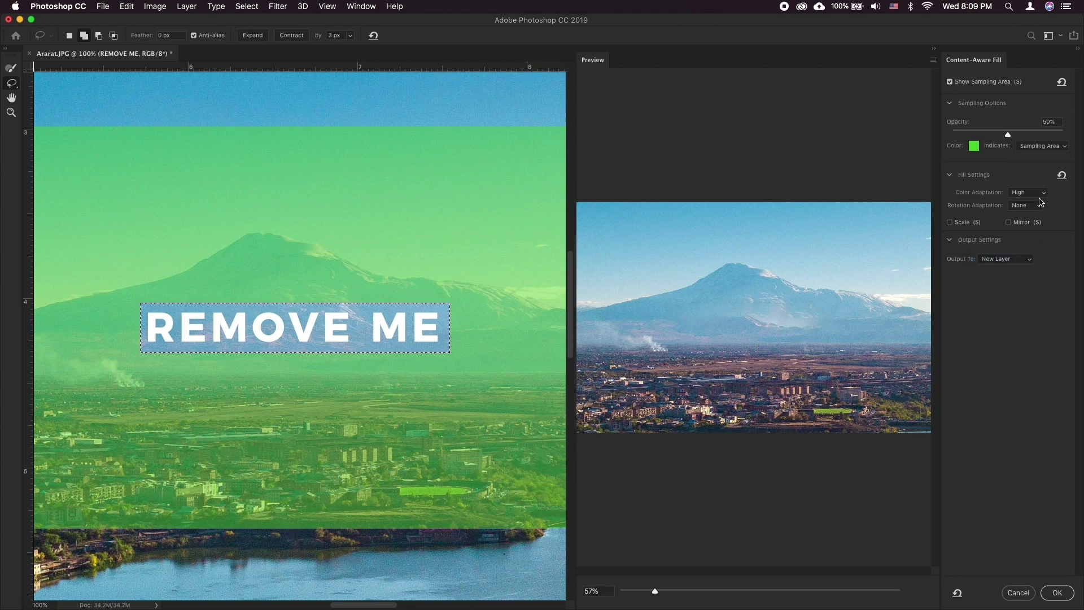
Pick the Sampling Brush tool and enlarge it to size 151.
{"action": "left_click", "coordinate": [11, 68]}
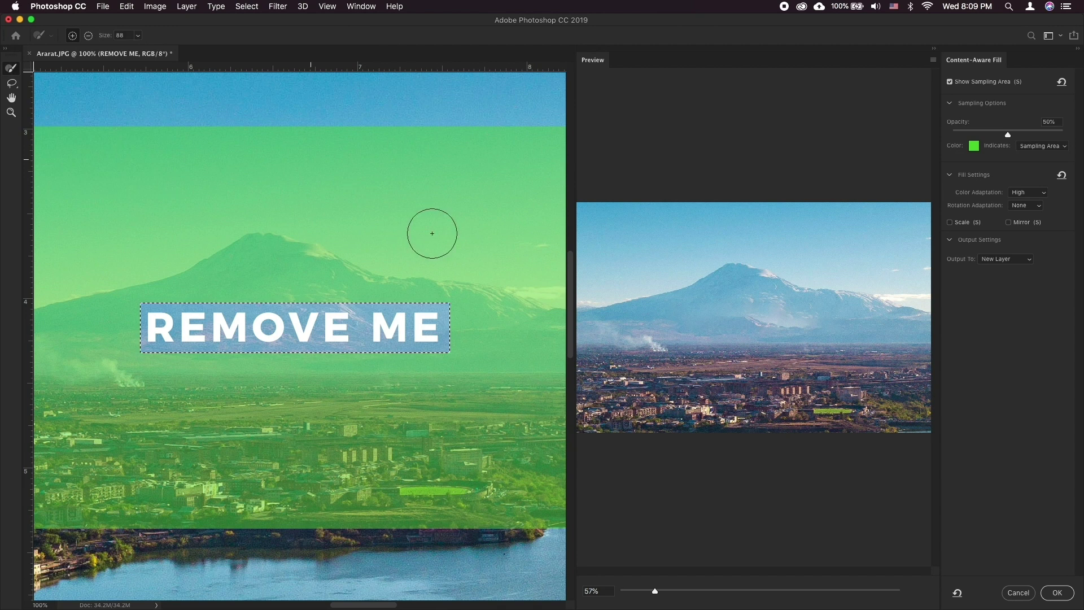
{"action": "key", "text": "alt"}
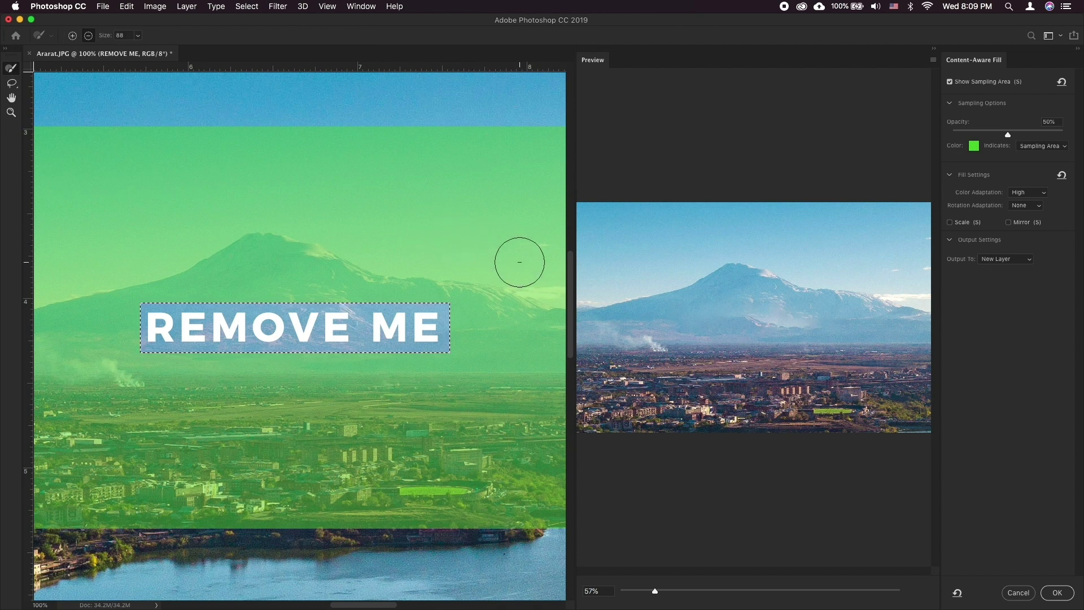
{"action": "left_click", "coordinate": [138, 35]}
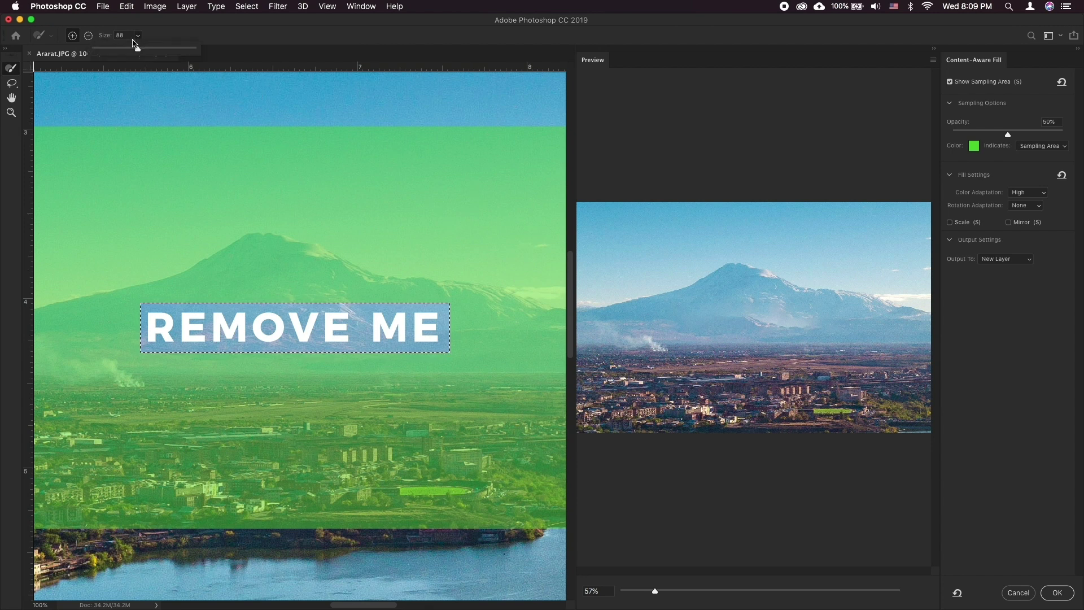
{"action": "left_click_drag", "start_coordinate": [141, 49], "coordinate": [156, 49]}
With Alt held, paint the right and left sky out of the sampling area.
{"action": "key", "text": "alt"}
{"action": "mouse_move", "coordinate": [527, 256]}
{"action": "left_mouse_down"}
{"action": "mouse_move", "coordinate": [335, 234]}
{"action": "mouse_move", "coordinate": [242, 188]}
{"action": "mouse_move", "coordinate": [150, 232]}
{"action": "left_mouse_up"}
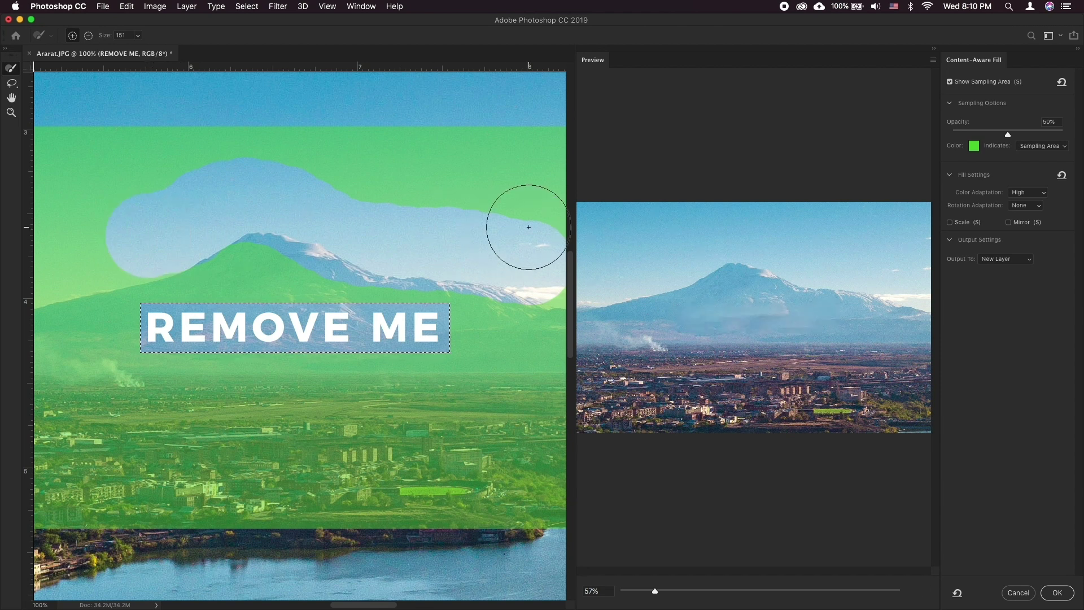
{"action": "left_click_drag", "start_coordinate": [349, 288], "coordinate": [434, 226]}
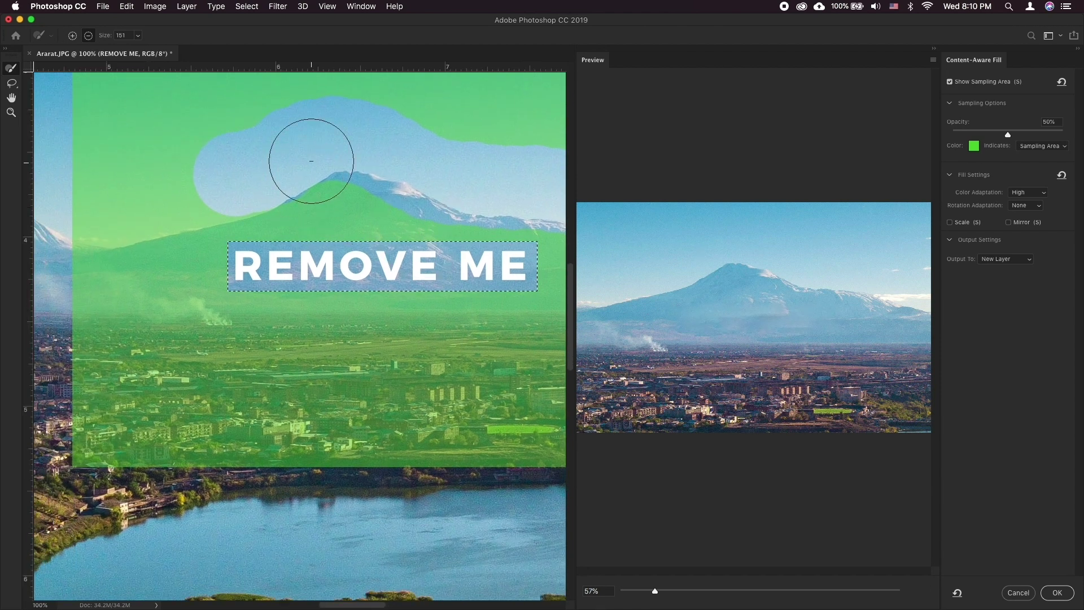
{"action": "left_click_drag", "start_coordinate": [286, 164], "coordinate": [78, 235]}
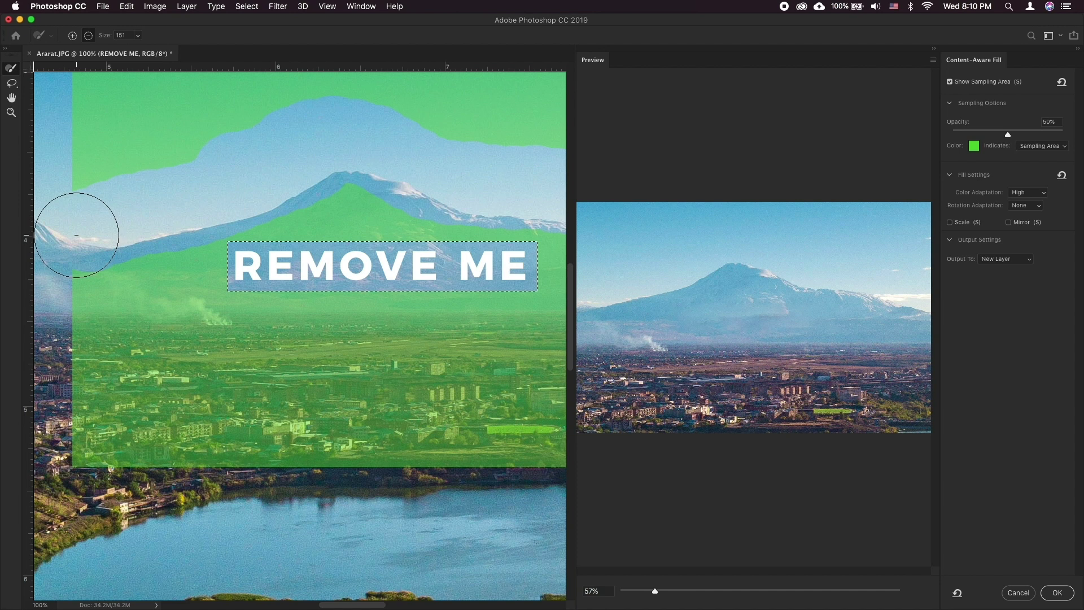
{"action": "left_click", "coordinate": [11, 83]}
Subtract with the Lasso to trim the selection's lower corners and round its right end.
{"action": "key", "text": "alt"}
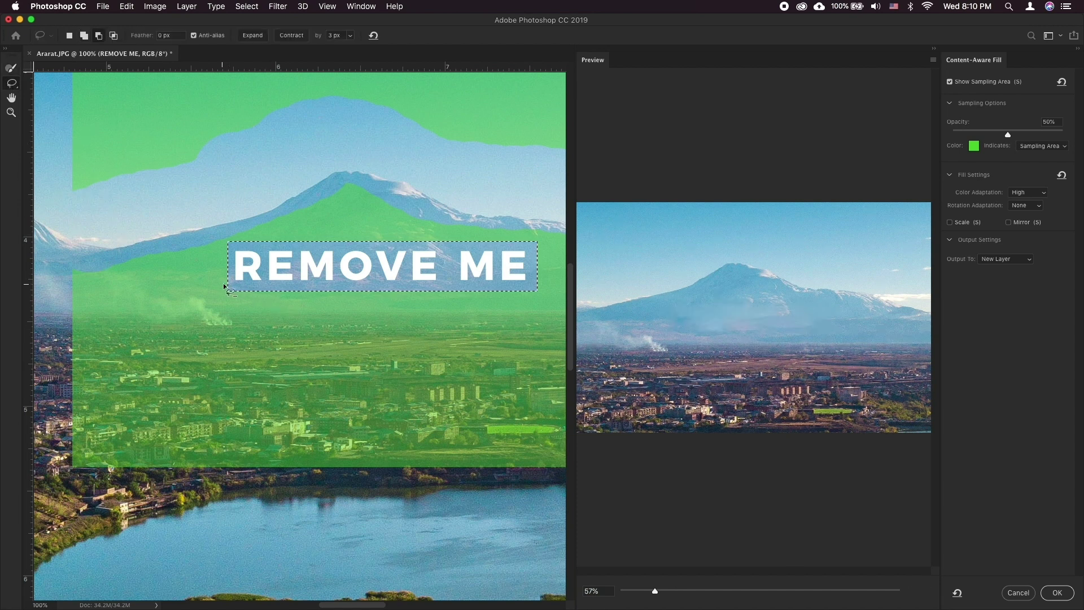
{"action": "mouse_move", "coordinate": [242, 297]}
{"action": "left_mouse_down"}
{"action": "mouse_move", "coordinate": [251, 308]}
{"action": "mouse_move", "coordinate": [234, 293]}
{"action": "mouse_move", "coordinate": [205, 299]}
{"action": "mouse_move", "coordinate": [251, 300]}
{"action": "left_mouse_up"}
{"action": "scroll", "coordinate": [351, 354], "scroll_direction": "right", "scroll_amount": 3}
{"action": "scroll", "coordinate": [452, 325], "scroll_direction": "up", "scroll_amount": 3}
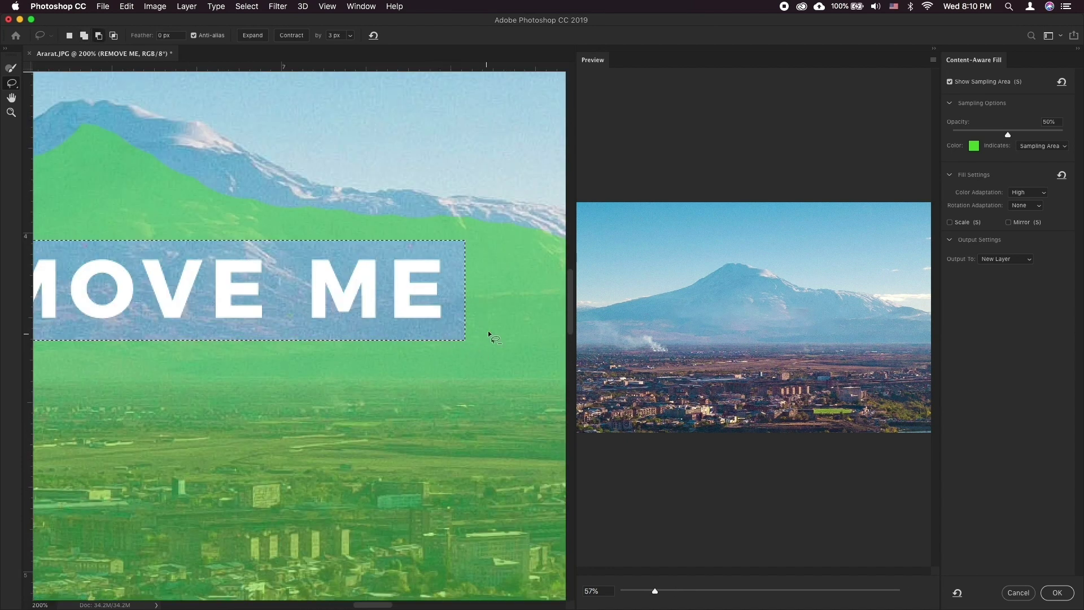
{"action": "left_click_drag", "start_coordinate": [500, 333], "coordinate": [502, 335]}
{"action": "mouse_move", "coordinate": [456, 230]}
{"action": "left_mouse_down"}
{"action": "mouse_move", "coordinate": [449, 347]}
{"action": "mouse_move", "coordinate": [468, 356]}
{"action": "mouse_move", "coordinate": [493, 267]}
{"action": "mouse_move", "coordinate": [480, 222]}
{"action": "left_mouse_up"}
{"action": "mouse_move", "coordinate": [278, 346]}
{"action": "left_mouse_down"}
{"action": "mouse_move", "coordinate": [459, 368]}
{"action": "mouse_move", "coordinate": [184, 350]}
{"action": "left_mouse_up"}
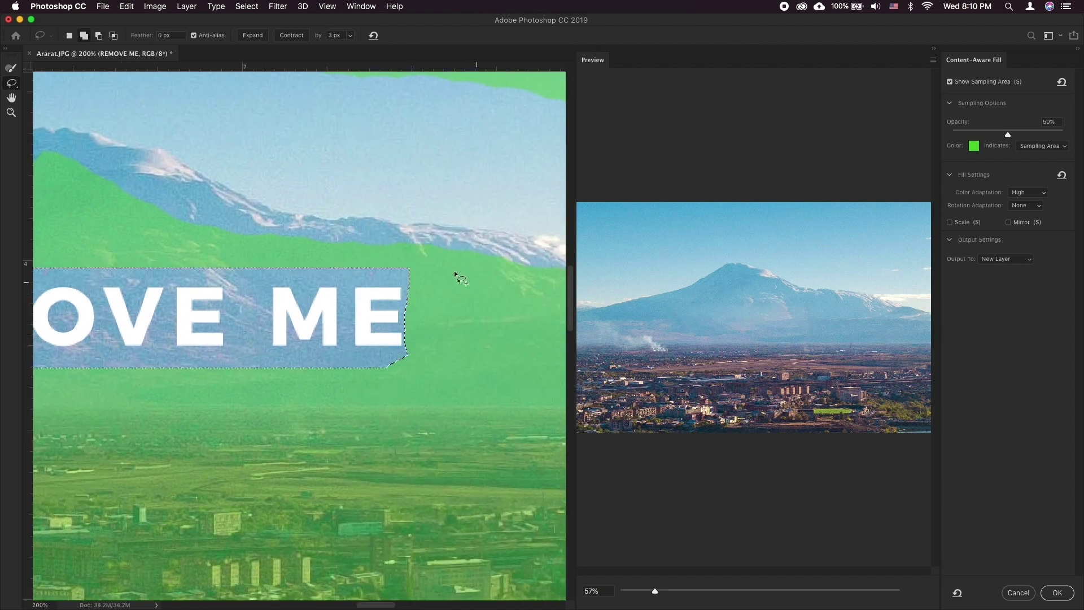
{"action": "left_click_drag", "start_coordinate": [406, 357], "coordinate": [386, 364]}
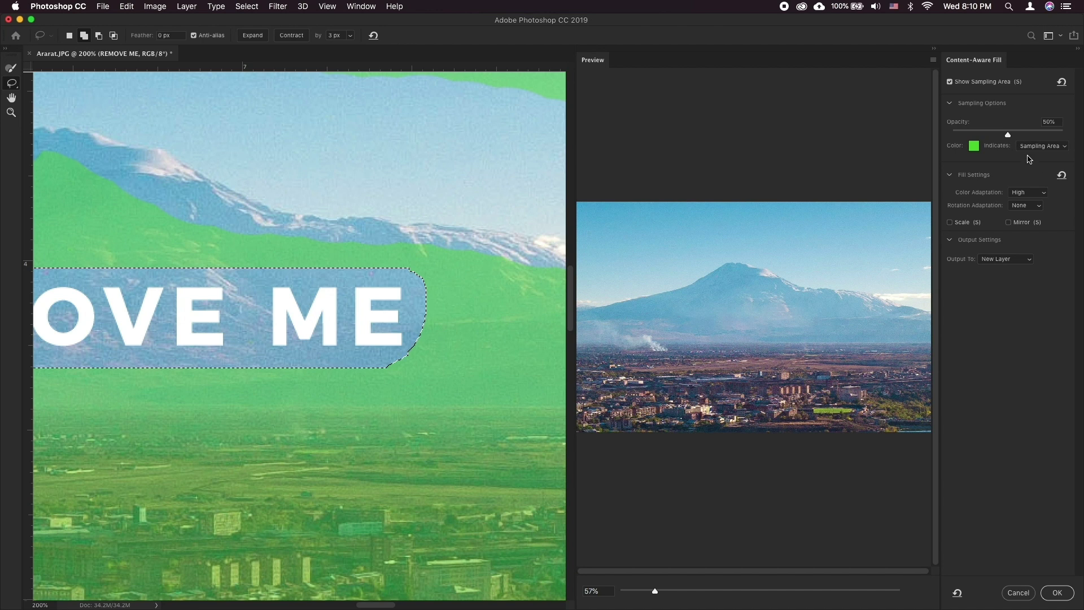
{"action": "left_click", "coordinate": [951, 82]}
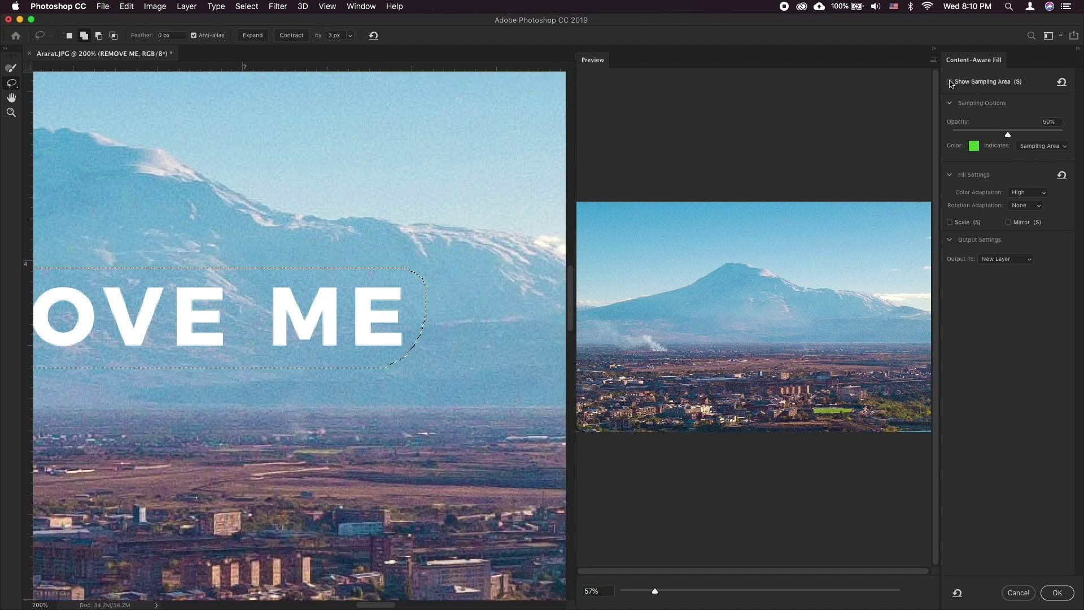
{"action": "left_click", "coordinate": [951, 82]}
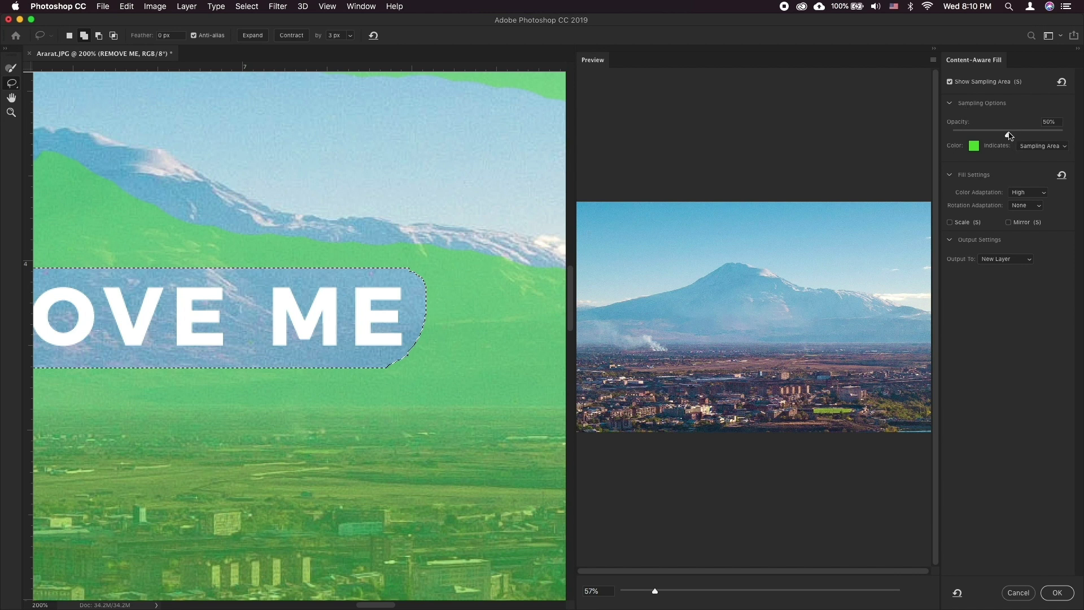
{"action": "mouse_move", "coordinate": [1008, 134]}
{"action": "left_mouse_down"}
{"action": "mouse_move", "coordinate": [1046, 134]}
{"action": "mouse_move", "coordinate": [1007, 133]}
{"action": "left_mouse_up"}
{"action": "left_click", "coordinate": [976, 148]}
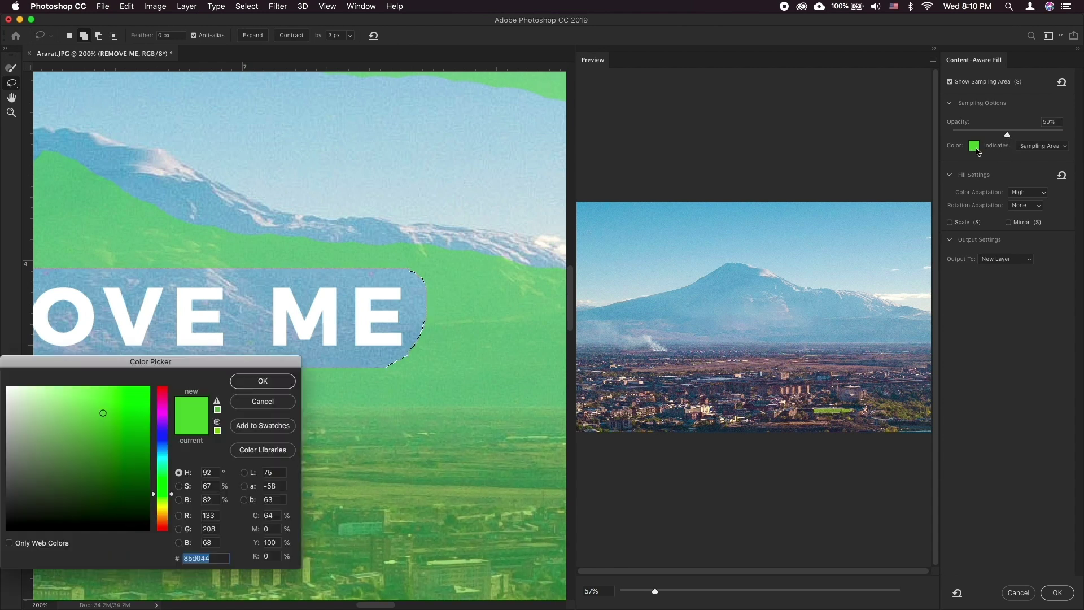
{"action": "left_click", "coordinate": [167, 451]}
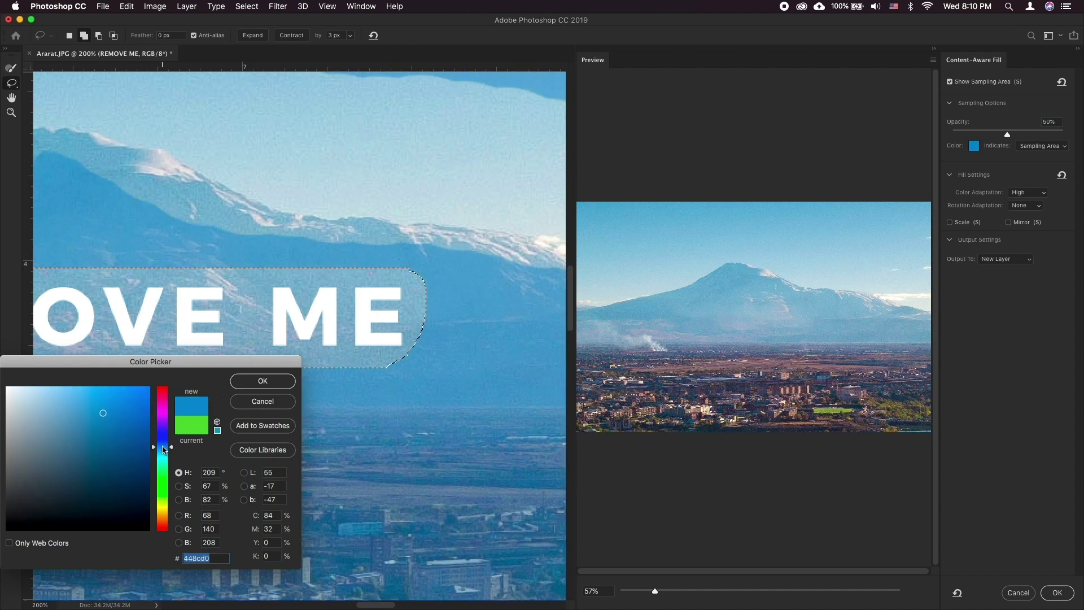
{"action": "left_click", "coordinate": [168, 481]}
{"action": "left_click", "coordinate": [254, 404]}
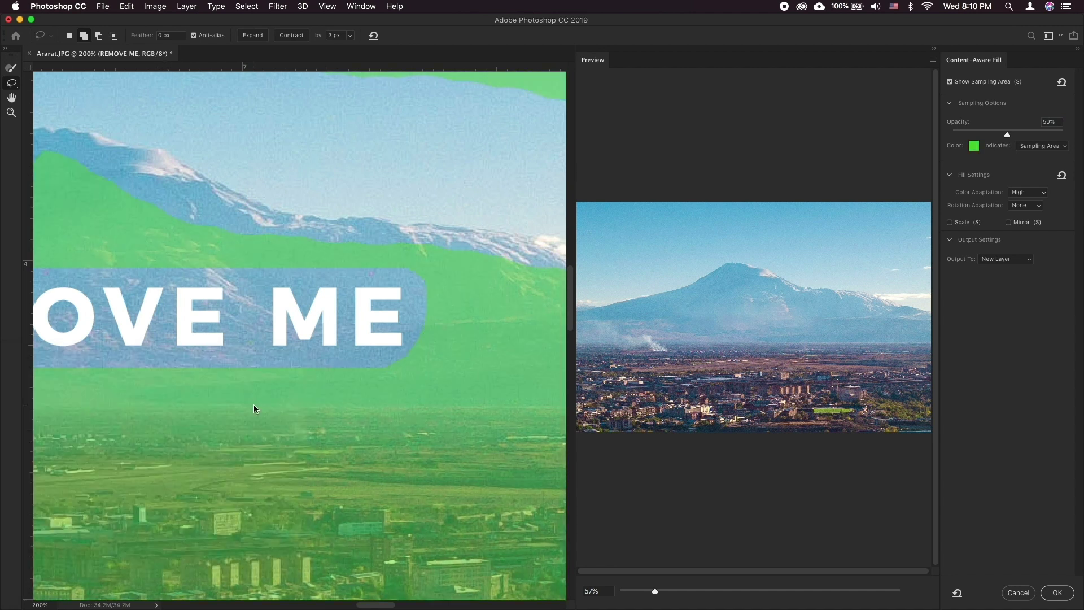
{"action": "left_click", "coordinate": [1043, 145]}
{"action": "left_click", "coordinate": [1044, 145]}
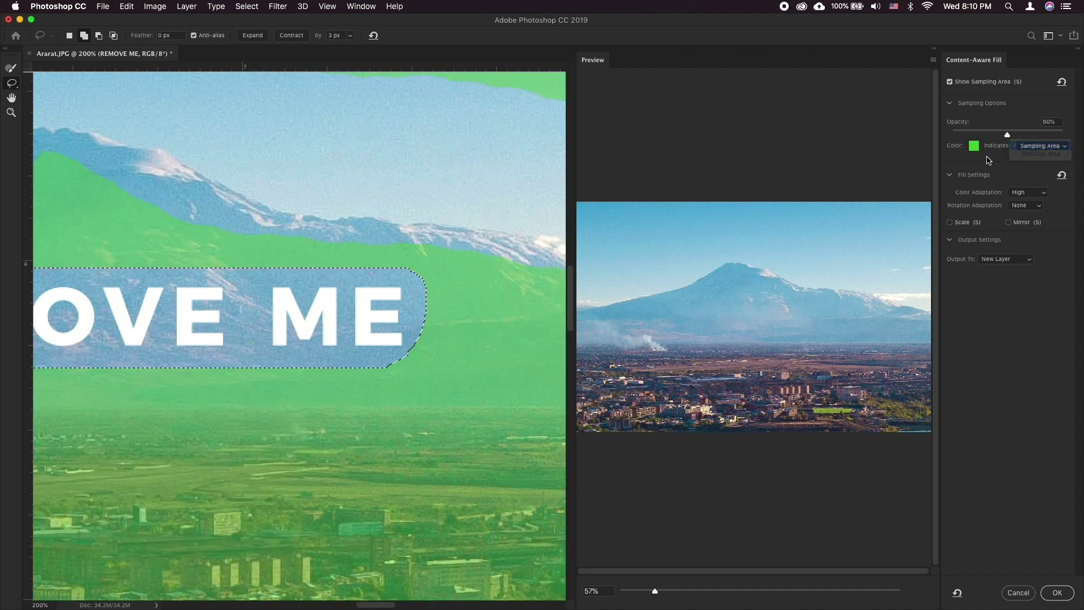
{"action": "left_click", "coordinate": [1044, 146]}
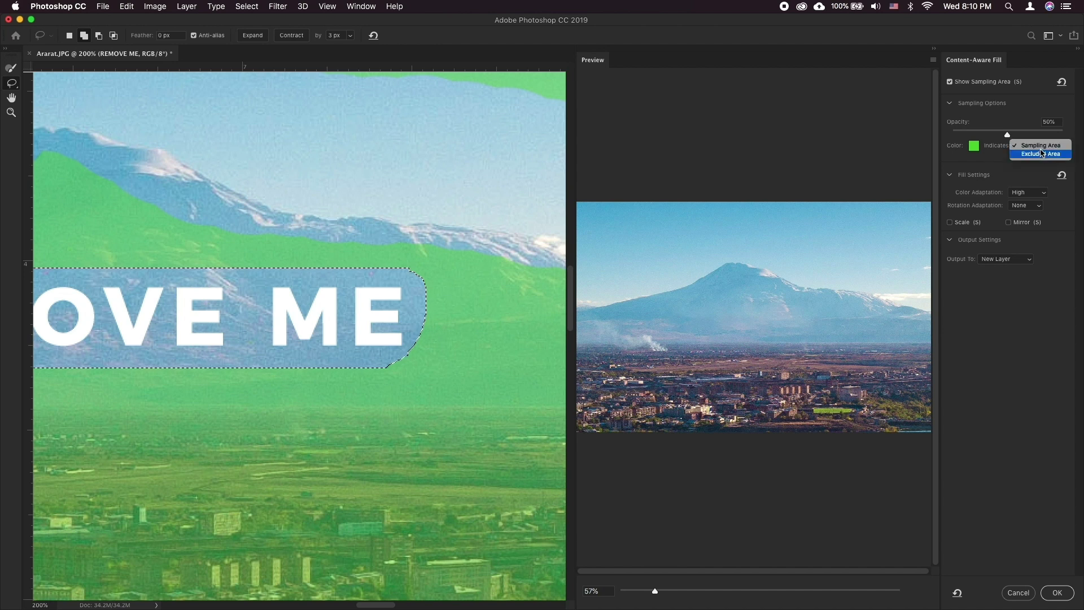
{"action": "left_click", "coordinate": [1037, 155]}
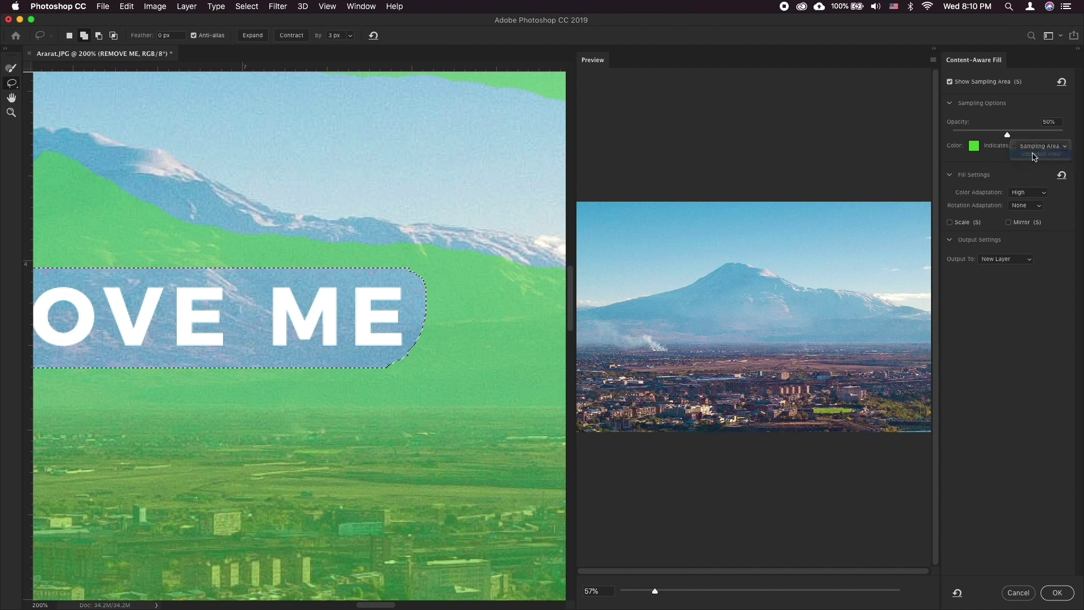
{"action": "left_click", "coordinate": [1034, 148]}
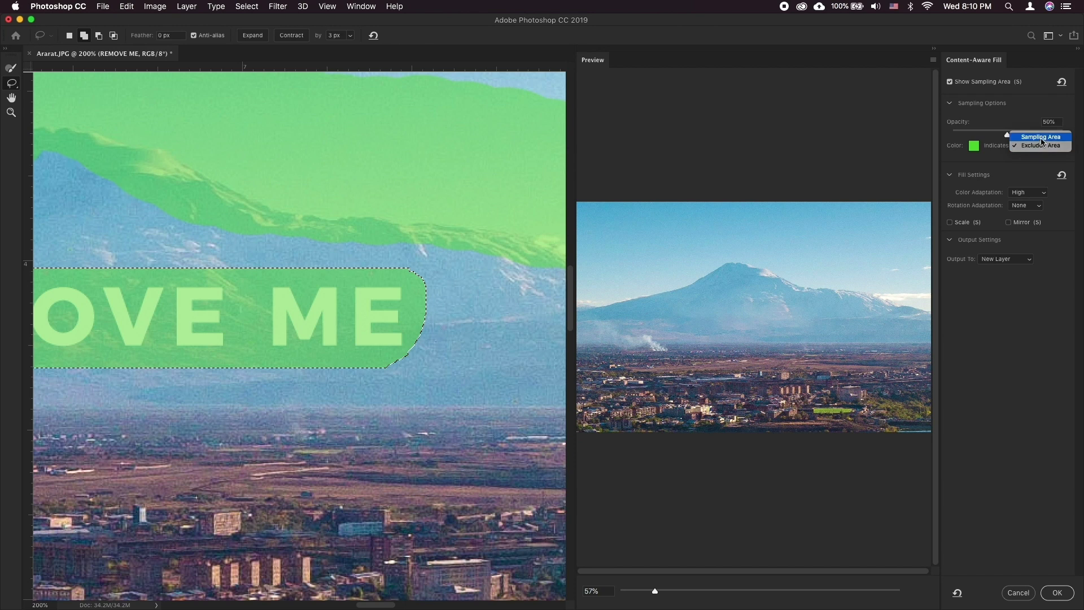
{"action": "left_click", "coordinate": [1041, 139]}
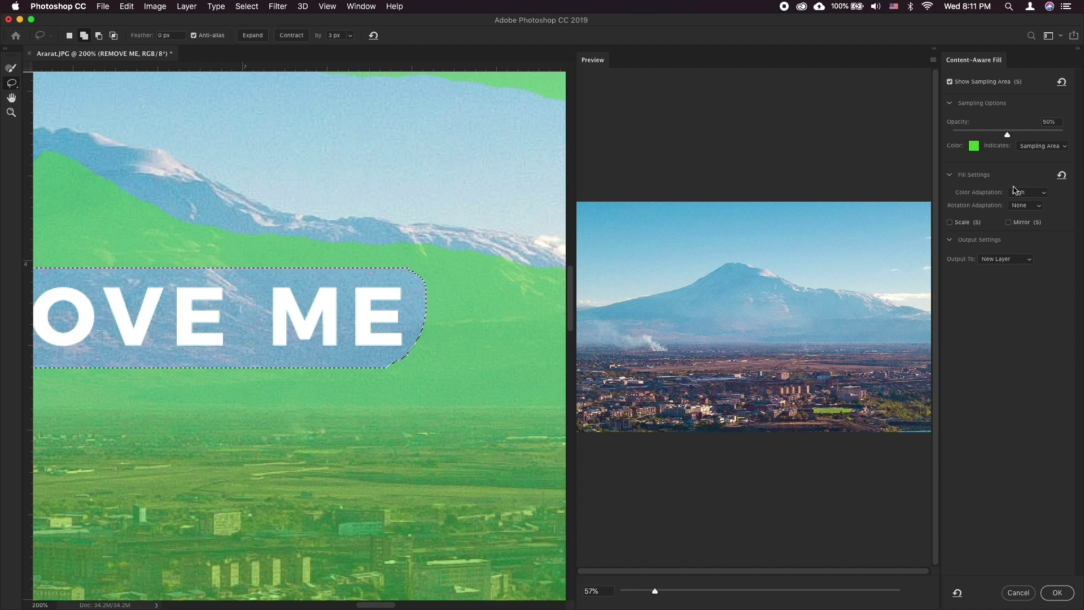
Try Very High color adaptation, then set it back to Default.
{"action": "left_click", "coordinate": [1034, 193]}
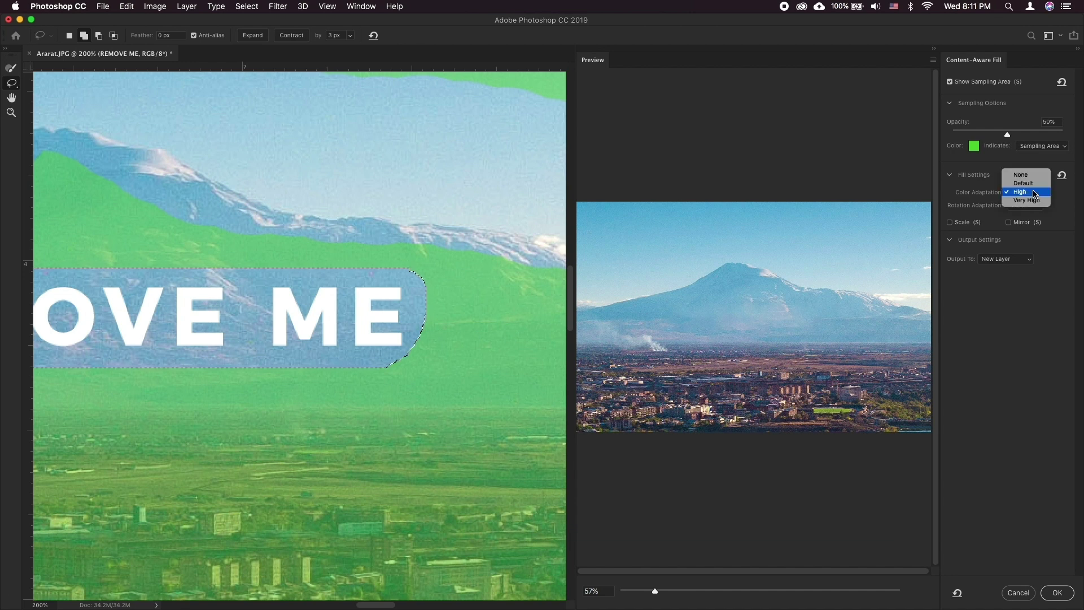
{"action": "left_click", "coordinate": [1030, 201]}
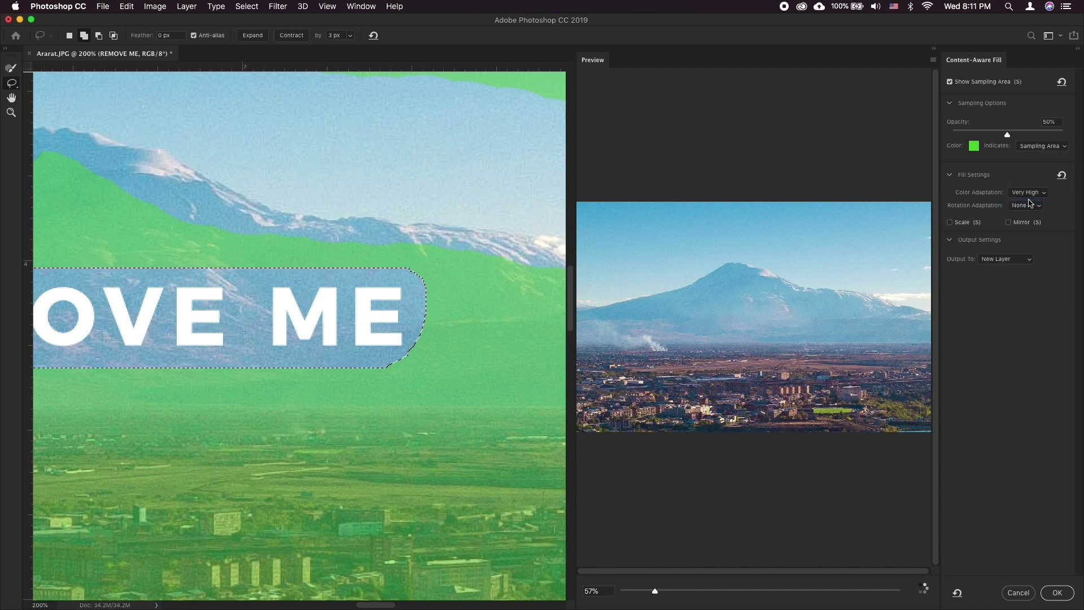
{"action": "left_click", "coordinate": [1034, 193]}
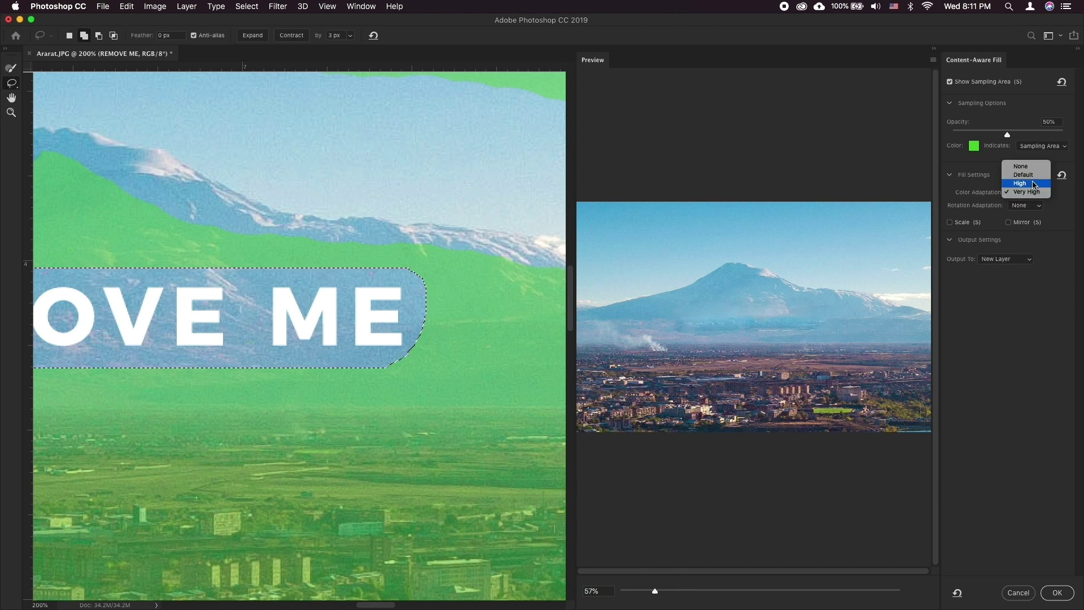
{"action": "left_click", "coordinate": [1036, 182]}
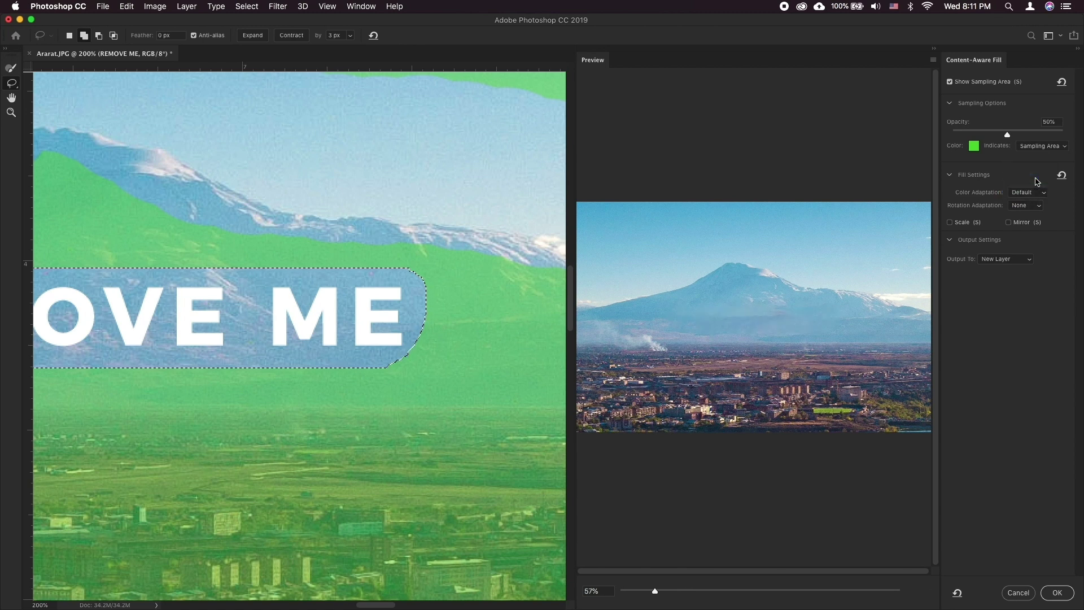
Try Medium and Full rotation adaptation, settle on None, and turn off scaling.
{"action": "left_click", "coordinate": [1034, 206]}
{"action": "left_click", "coordinate": [1032, 220]}
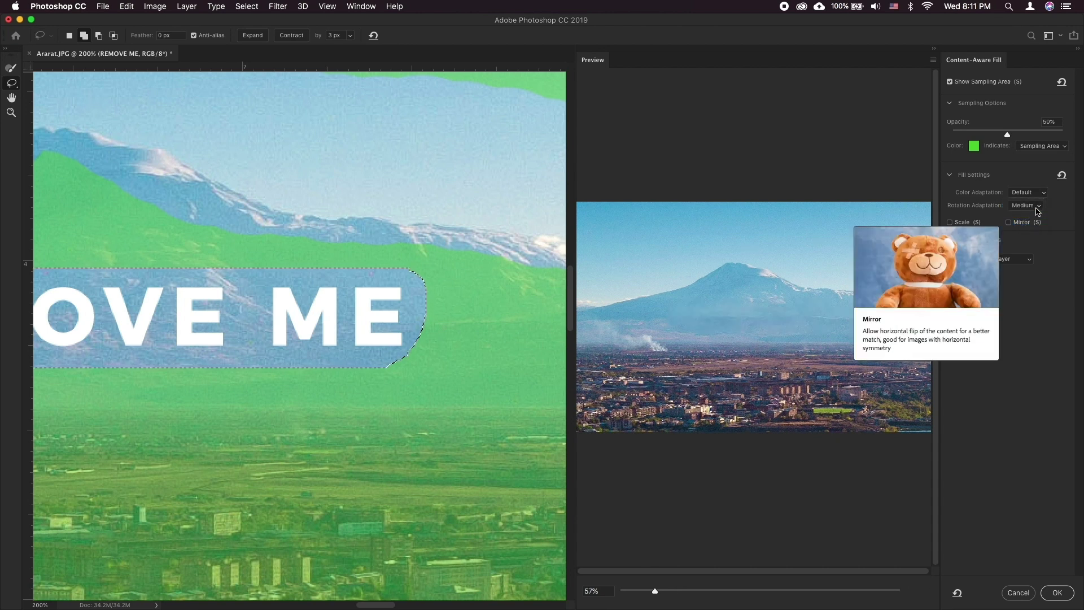
{"action": "left_click", "coordinate": [1036, 206]}
{"action": "left_click", "coordinate": [1022, 222]}
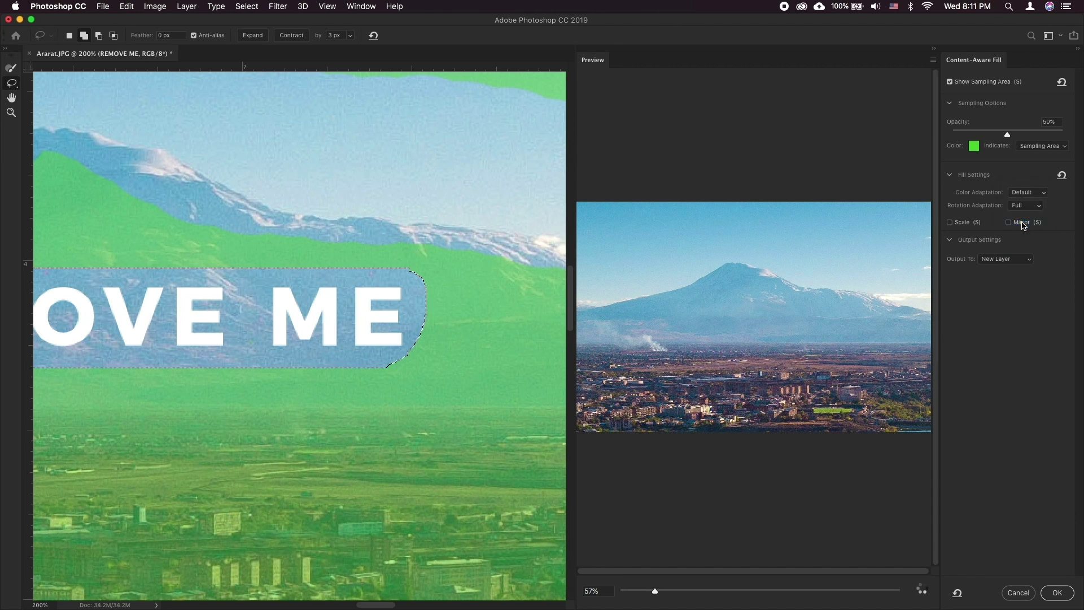
{"action": "left_click", "coordinate": [1033, 206]}
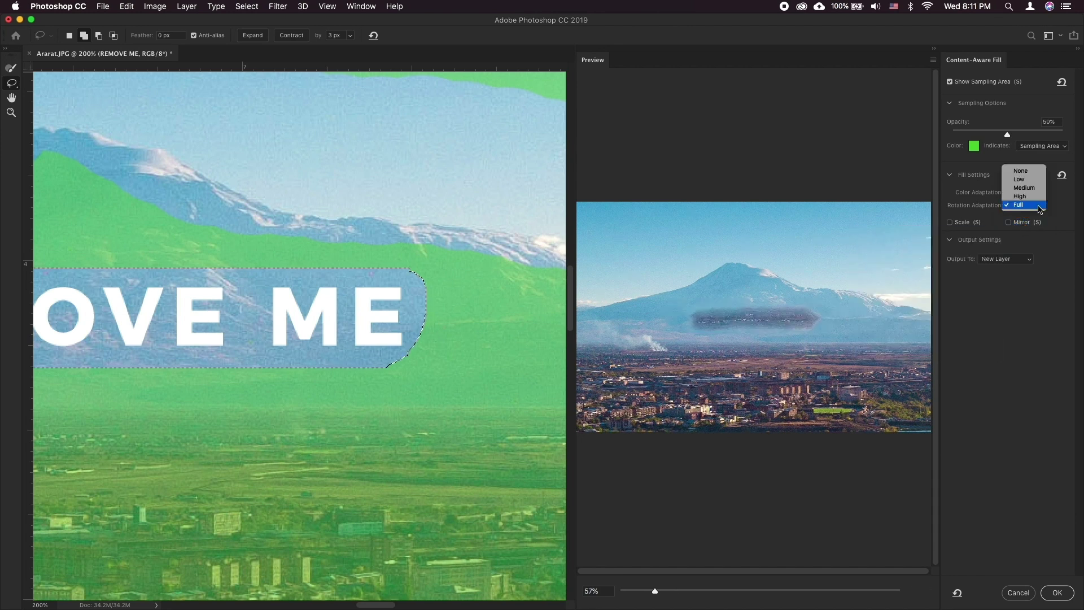
{"action": "left_click", "coordinate": [1026, 171]}
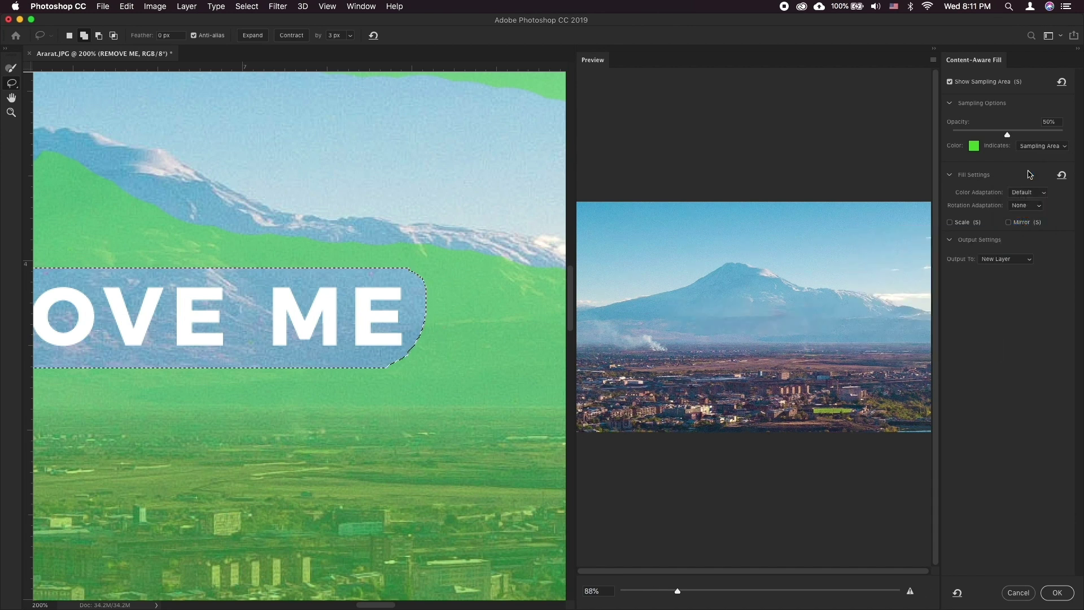
{"action": "left_click", "coordinate": [960, 221]}
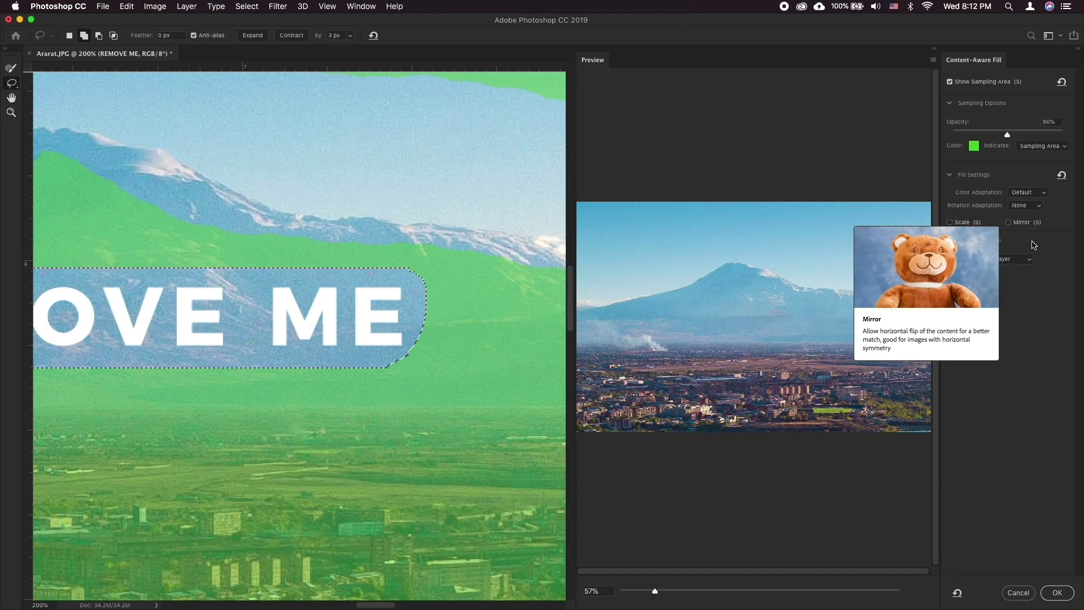
Choose New Layer output, reset the fill settings, and apply the Content-Aware Fill with OK.
{"action": "left_click", "coordinate": [1019, 260]}
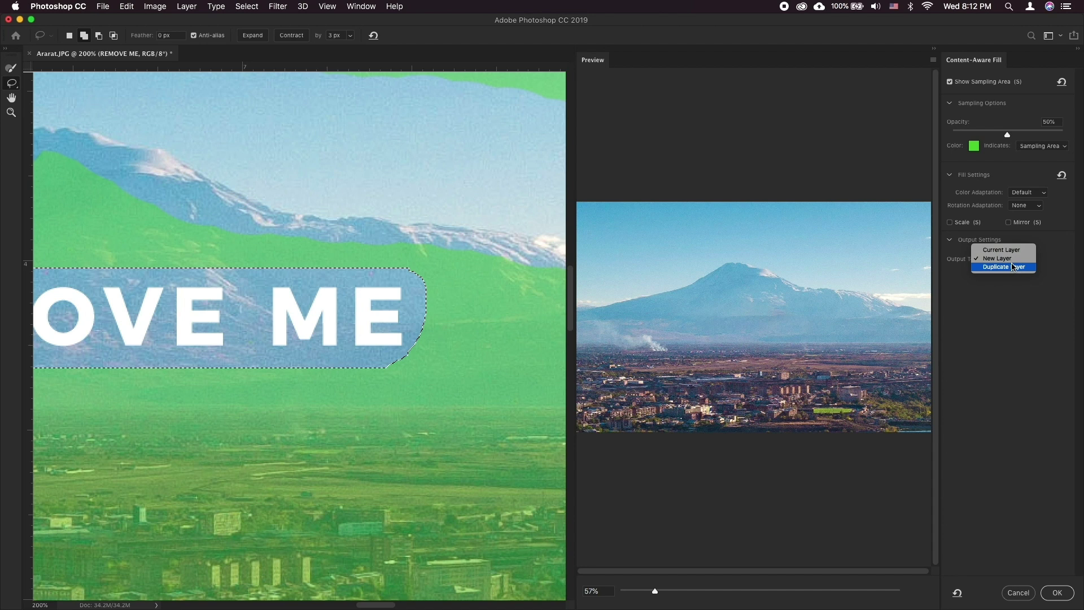
{"action": "left_click", "coordinate": [1012, 266]}
{"action": "left_click", "coordinate": [1011, 258]}
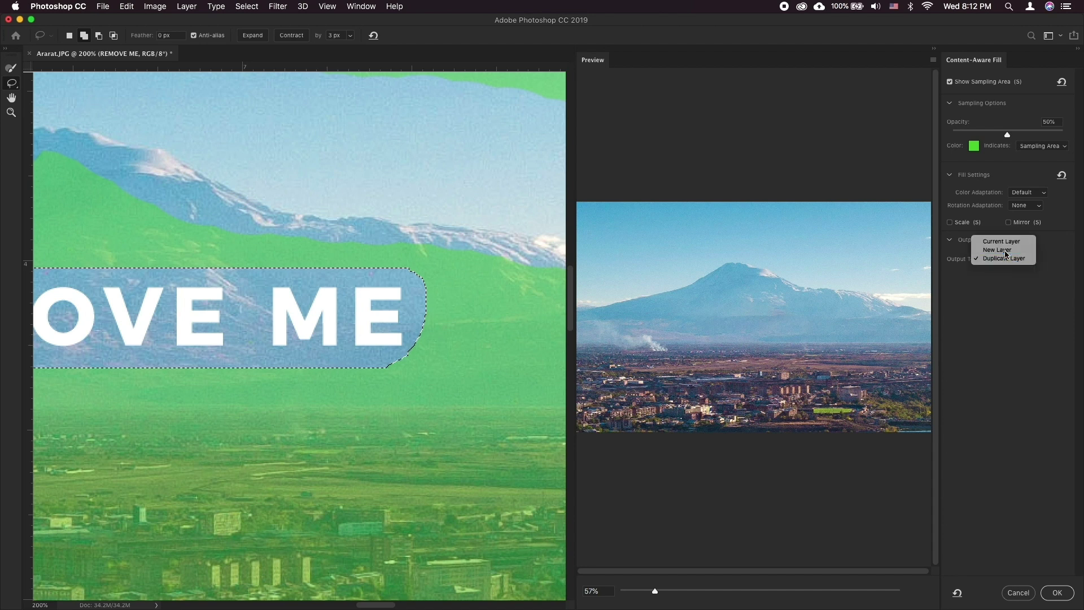
{"action": "left_click", "coordinate": [1002, 250]}
{"action": "left_click", "coordinate": [957, 593]}
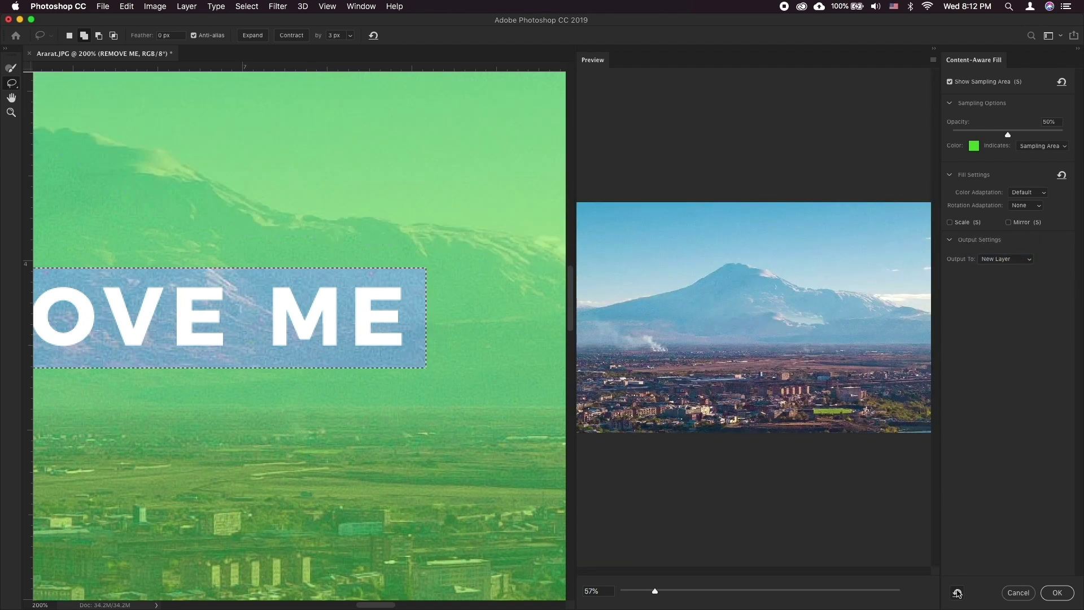
{"action": "left_click", "coordinate": [1057, 593]}
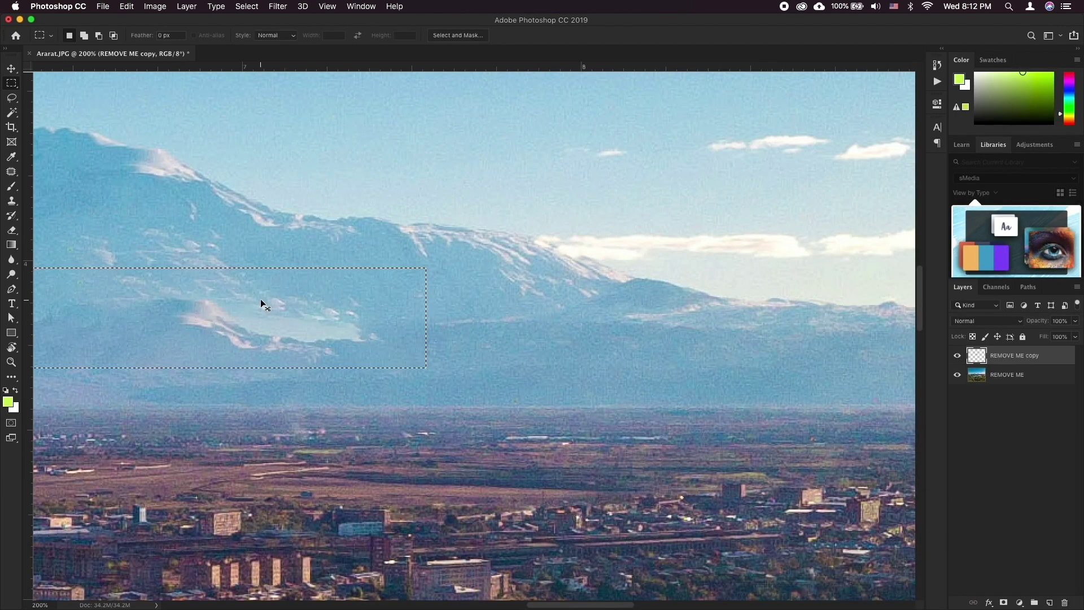
{"action": "left_click_drag", "start_coordinate": [264, 420], "coordinate": [586, 414]}
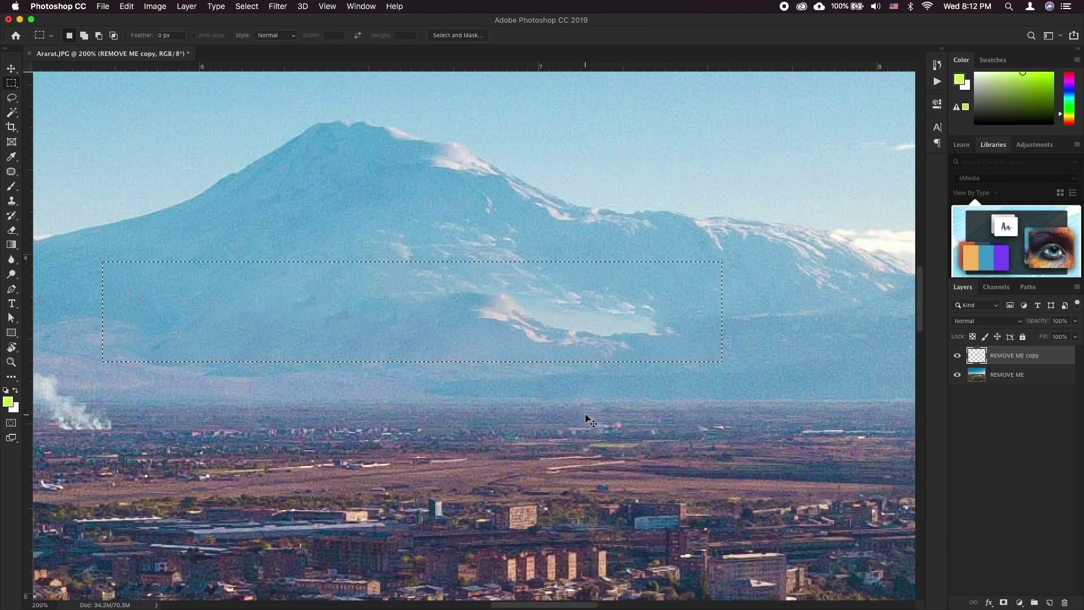
{"action": "key", "text": "super+r"}
{"action": "scroll", "coordinate": [586, 416], "scroll_direction": "down", "scroll_amount": 2}
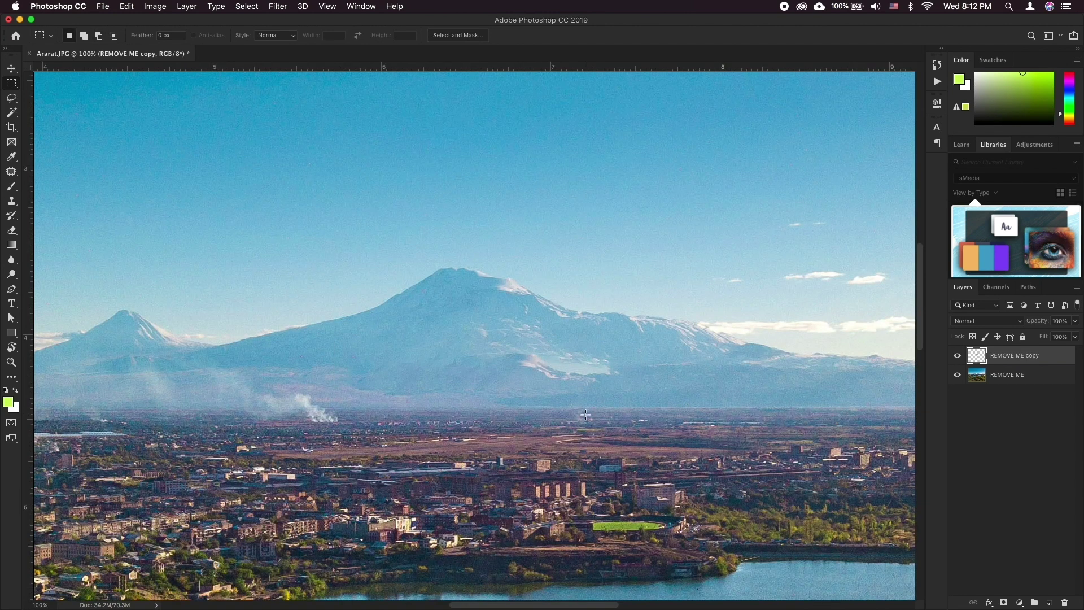
{"action": "scroll", "coordinate": [585, 415], "scroll_direction": "down", "scroll_amount": 1}
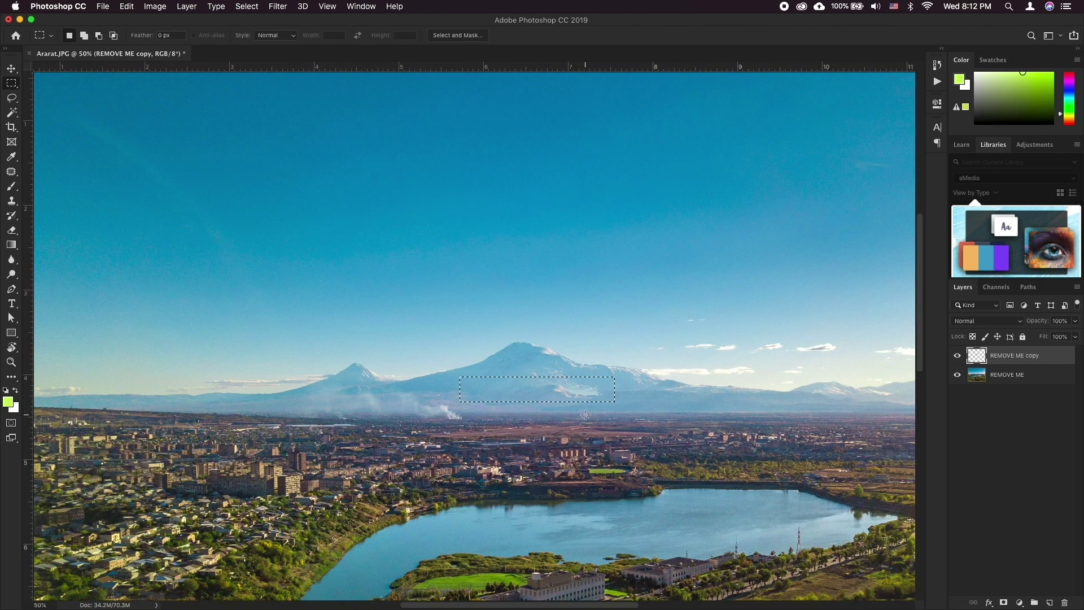